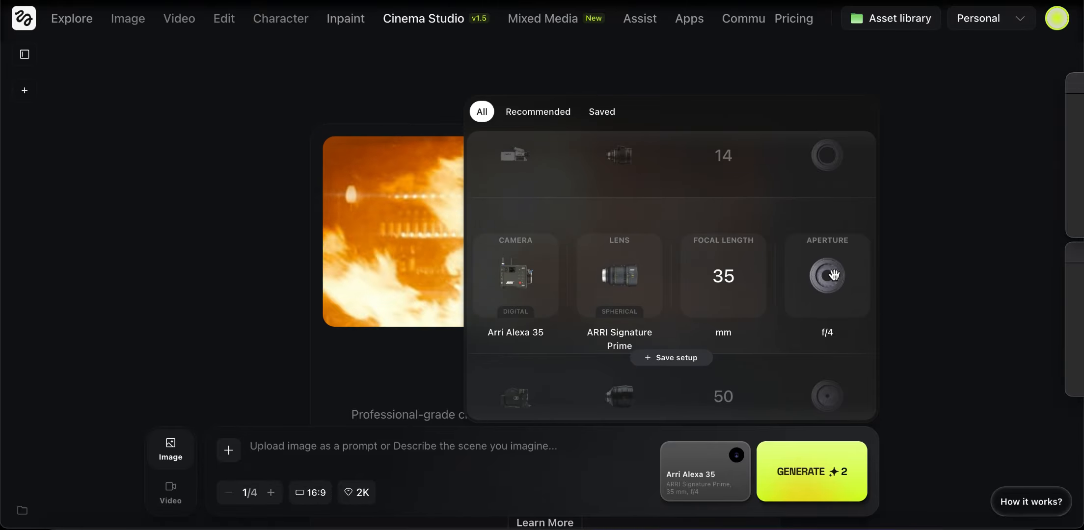
Step: Try an 8 mm focal length and return the focal length to 35 mm
{"action": "scroll", "coordinate": [724, 294], "scroll_direction": "up", "scroll_amount": 2}
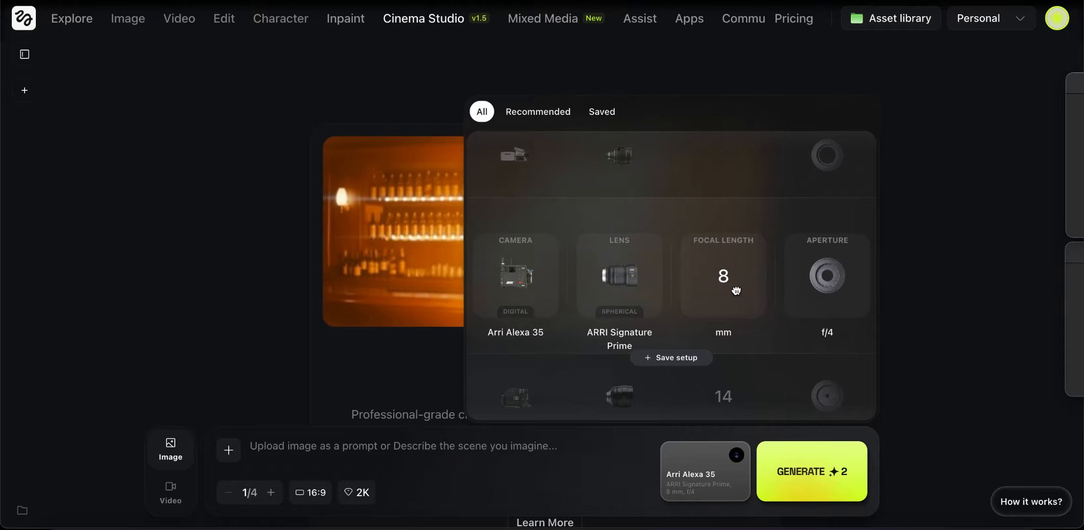
{"action": "mouse_move", "coordinate": [735, 291]}
{"action": "left_mouse_down"}
{"action": "mouse_move", "coordinate": [730, 208]}
{"action": "mouse_move", "coordinate": [734, 280]}
{"action": "left_mouse_up"}
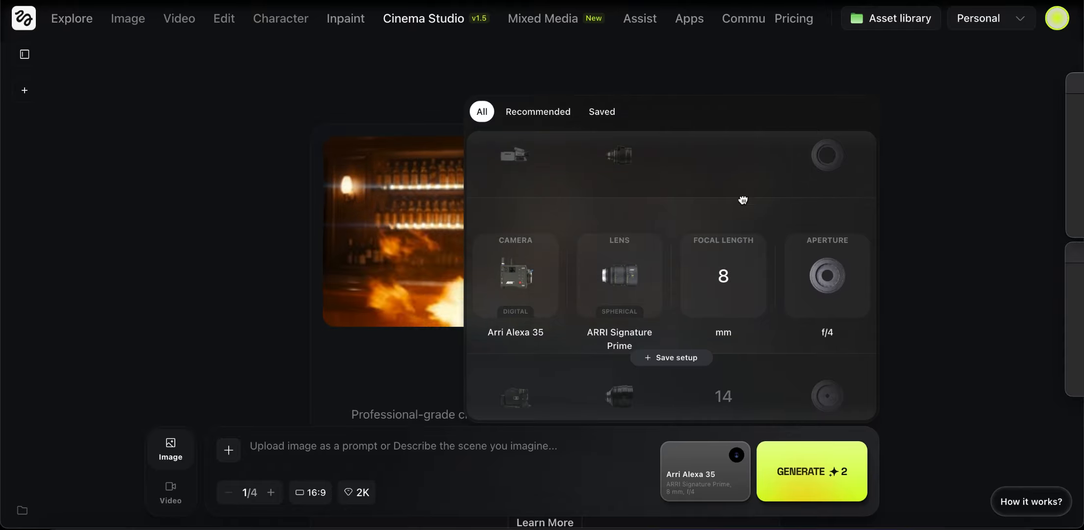
{"action": "left_click_drag", "start_coordinate": [743, 200], "coordinate": [741, 180]}
{"action": "left_click_drag", "start_coordinate": [734, 278], "coordinate": [736, 159]}
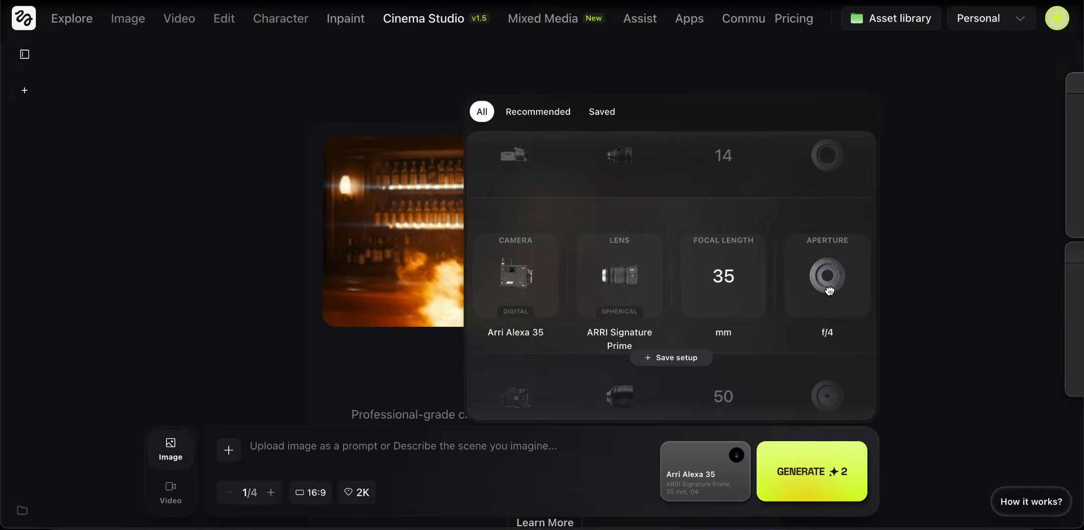
Step: Try the f/1.4, f/4 and f/11 apertures, finishing on f/1.4
{"action": "scroll", "coordinate": [828, 289], "scroll_direction": "up", "scroll_amount": 3}
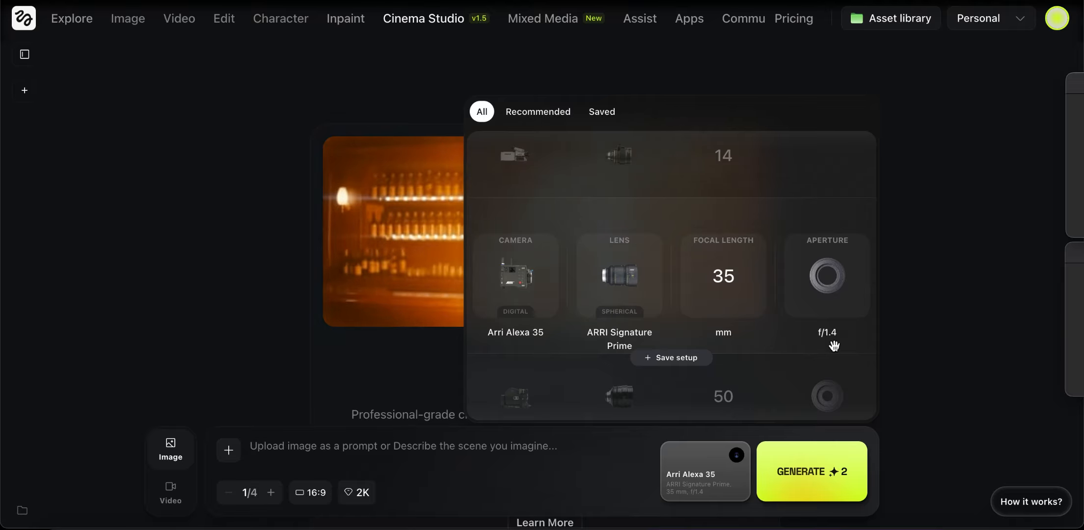
{"action": "mouse_move", "coordinate": [826, 294]}
{"action": "left_mouse_down"}
{"action": "mouse_move", "coordinate": [832, 219]}
{"action": "mouse_move", "coordinate": [826, 290]}
{"action": "left_mouse_up"}
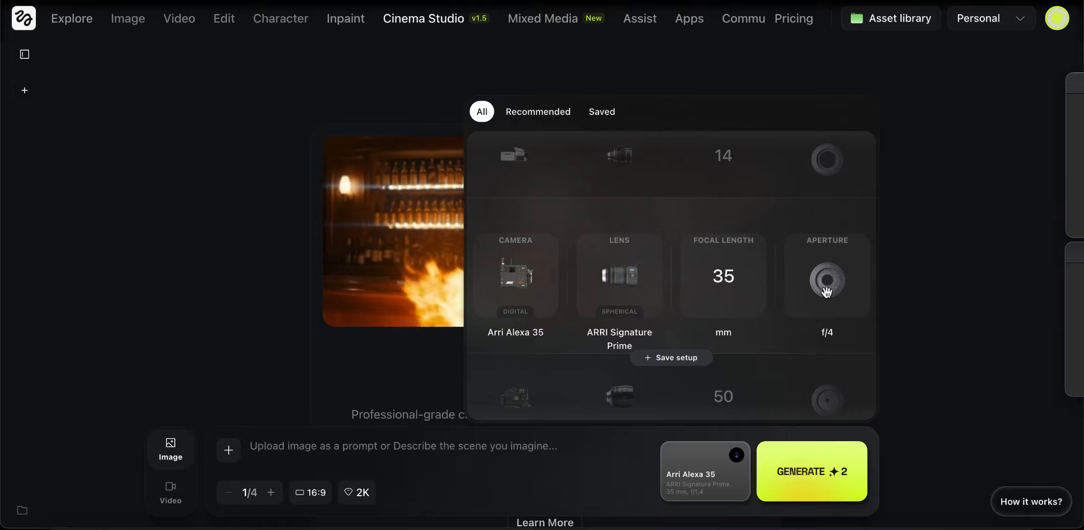
{"action": "left_click_drag", "start_coordinate": [838, 233], "coordinate": [831, 380]}
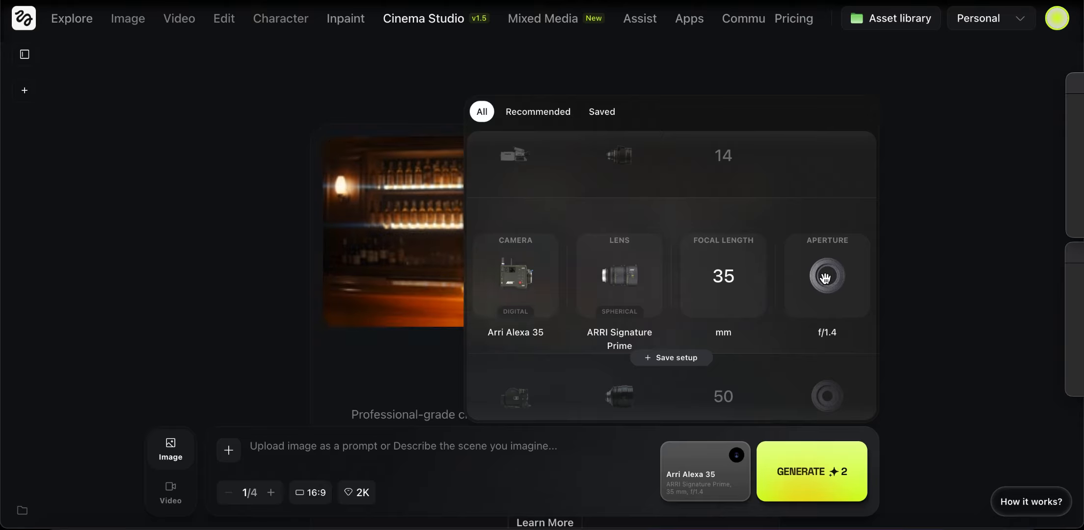
{"action": "scroll", "coordinate": [830, 248], "scroll_direction": "down", "scroll_amount": 3}
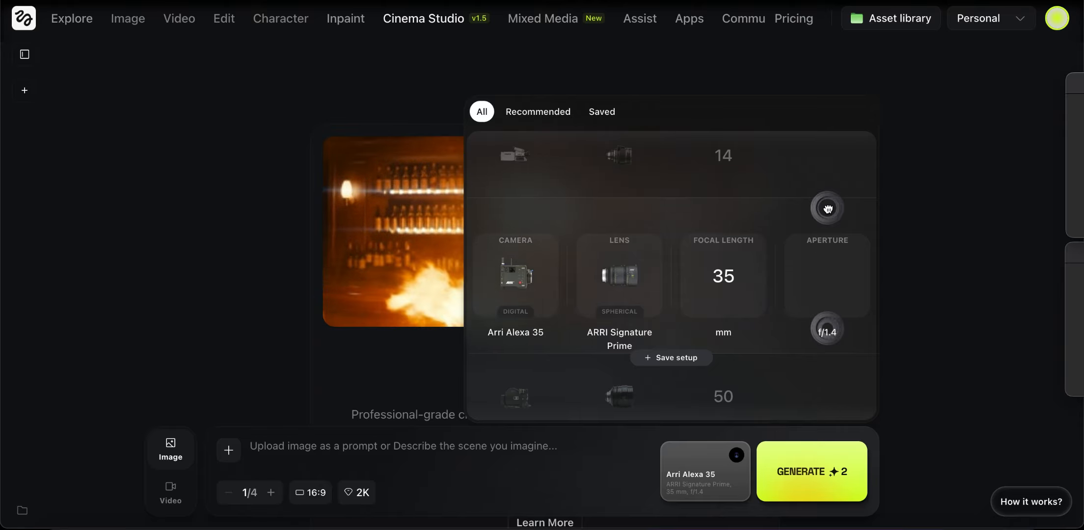
{"action": "scroll", "coordinate": [839, 211], "scroll_direction": "down", "scroll_amount": 3}
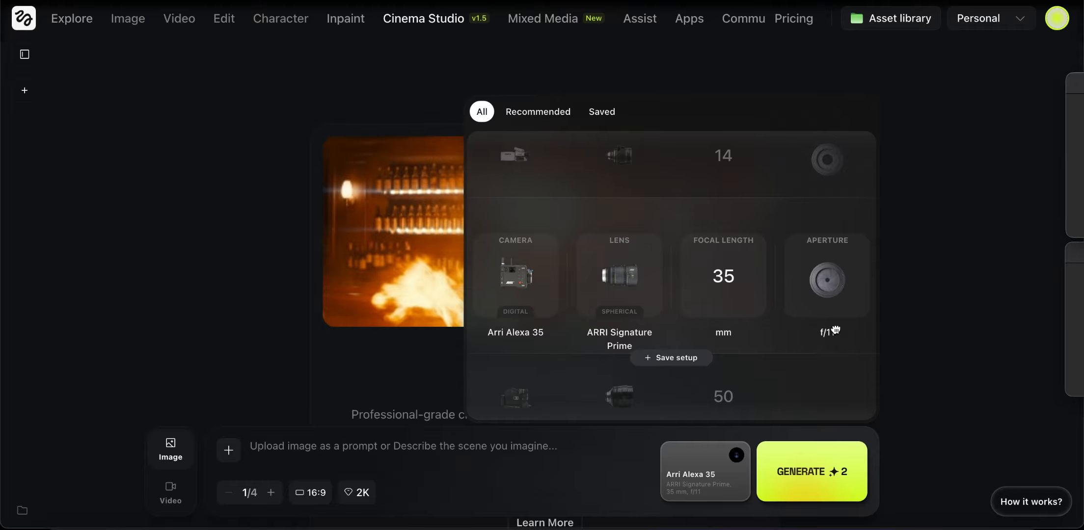
{"action": "scroll", "coordinate": [834, 344], "scroll_direction": "up", "scroll_amount": 3}
{"action": "scroll", "coordinate": [833, 347], "scroll_direction": "up", "scroll_amount": 3}
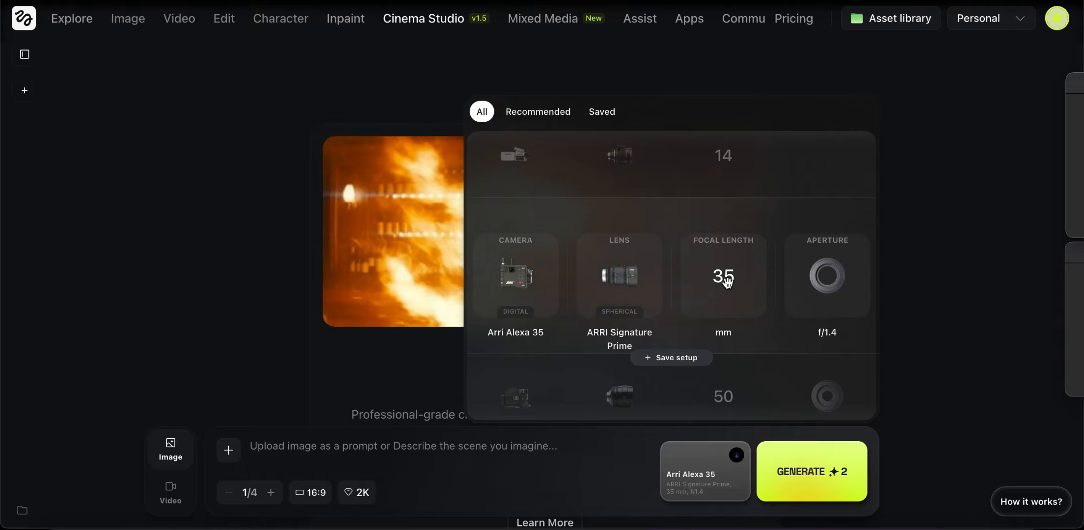
Step: Set up the Sony Venice camera with the Canon K-35 lens and an 8 mm focal length
{"action": "scroll", "coordinate": [725, 289], "scroll_direction": "up", "scroll_amount": 1}
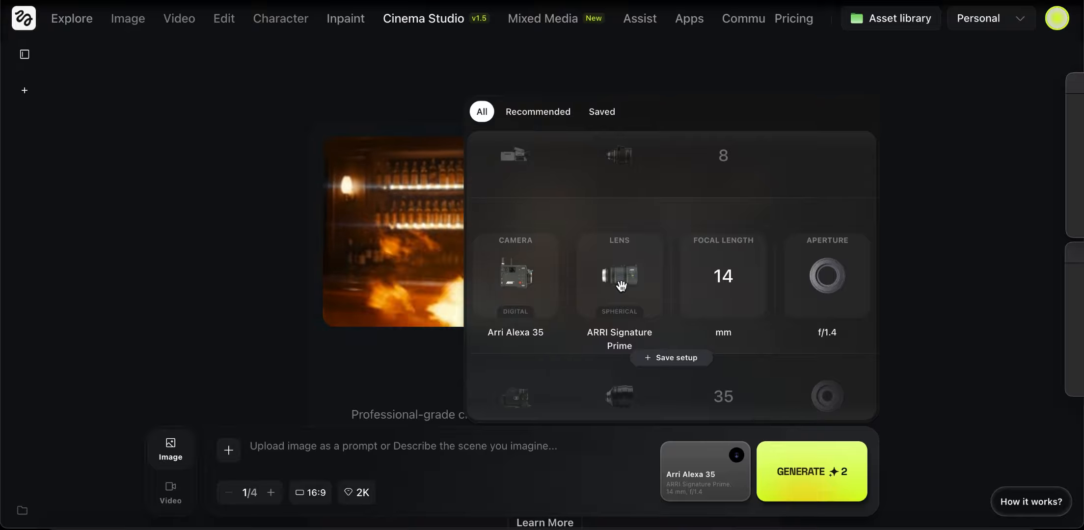
{"action": "scroll", "coordinate": [622, 280], "scroll_direction": "up", "scroll_amount": 1}
{"action": "scroll", "coordinate": [518, 358], "scroll_direction": "up", "scroll_amount": 1}
{"action": "scroll", "coordinate": [523, 359], "scroll_direction": "up", "scroll_amount": 1}
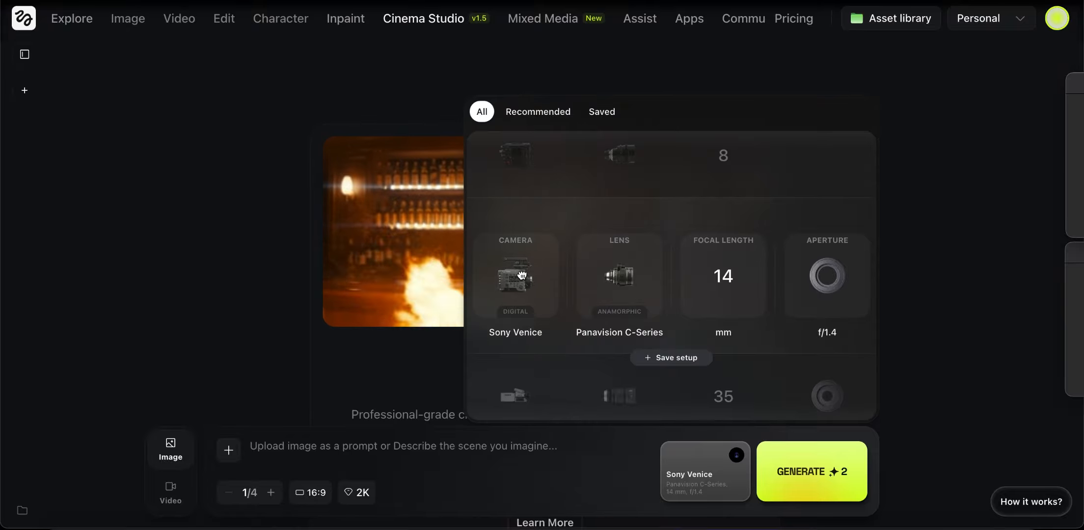
{"action": "scroll", "coordinate": [634, 275], "scroll_direction": "up", "scroll_amount": 1}
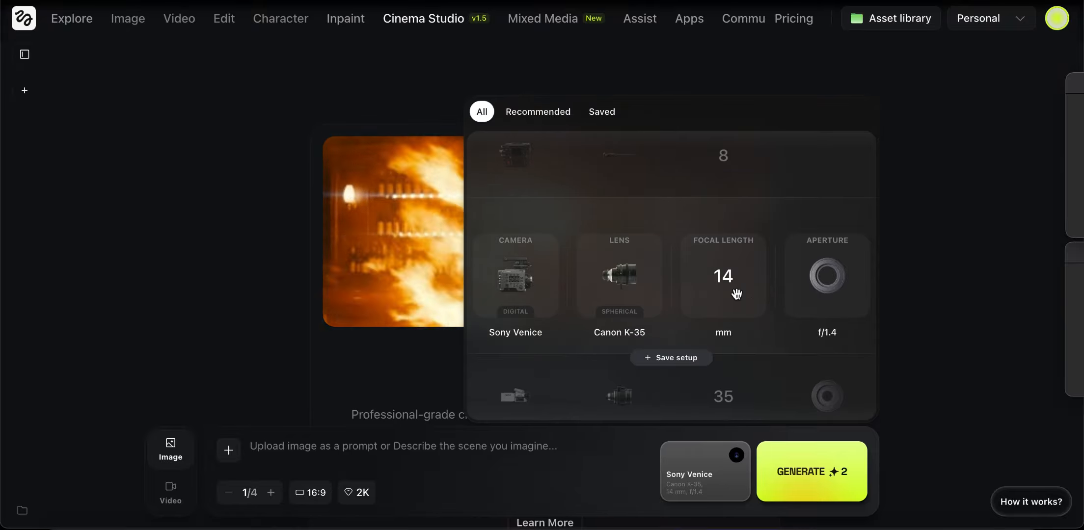
{"action": "scroll", "coordinate": [736, 294], "scroll_direction": "up", "scroll_amount": 1}
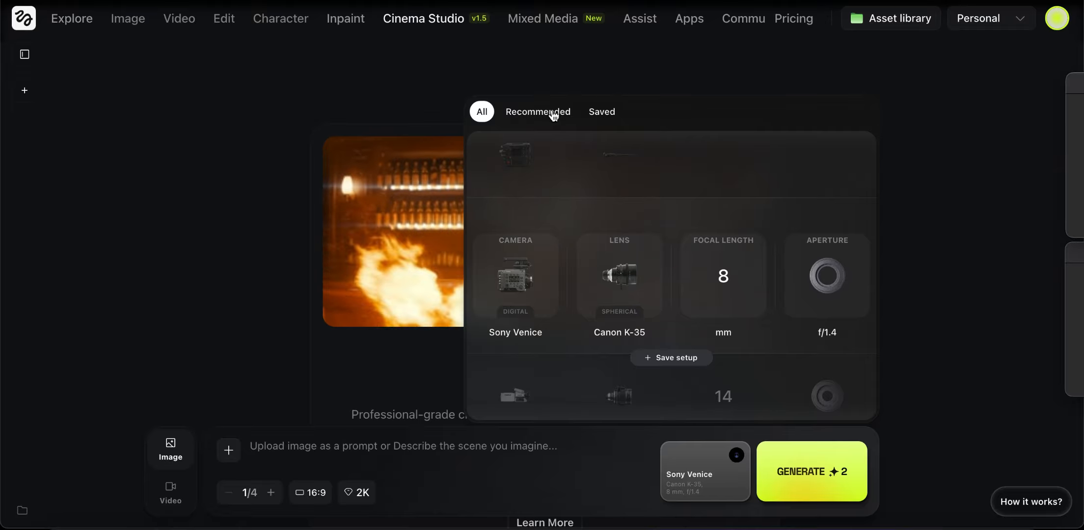
Step: Browse the recommended camera setups and choose the Arriflex 16SR with Zeiss Ultra Prime, 8 mm and f/11
{"action": "left_click", "coordinate": [554, 114]}
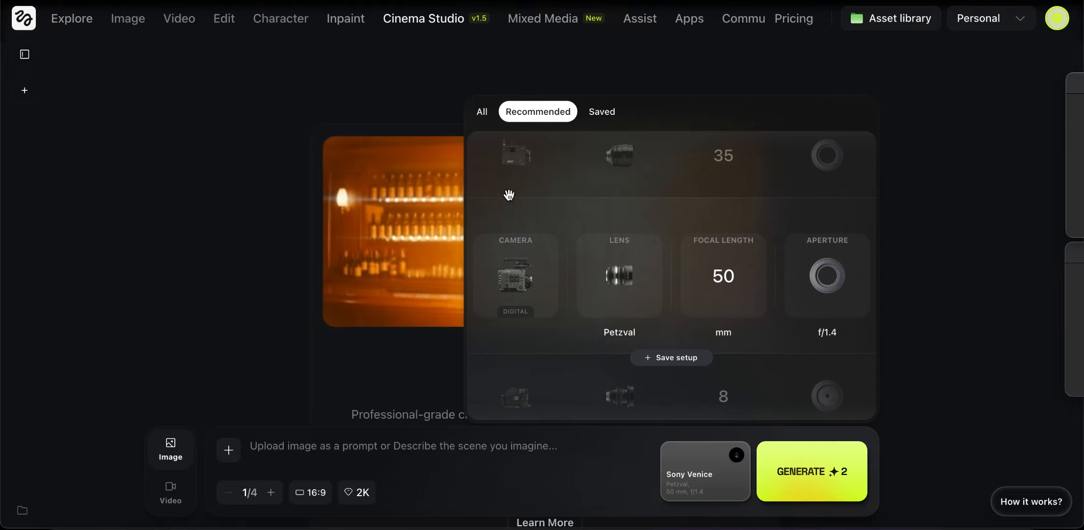
{"action": "left_click_drag", "start_coordinate": [535, 284], "coordinate": [547, 433]}
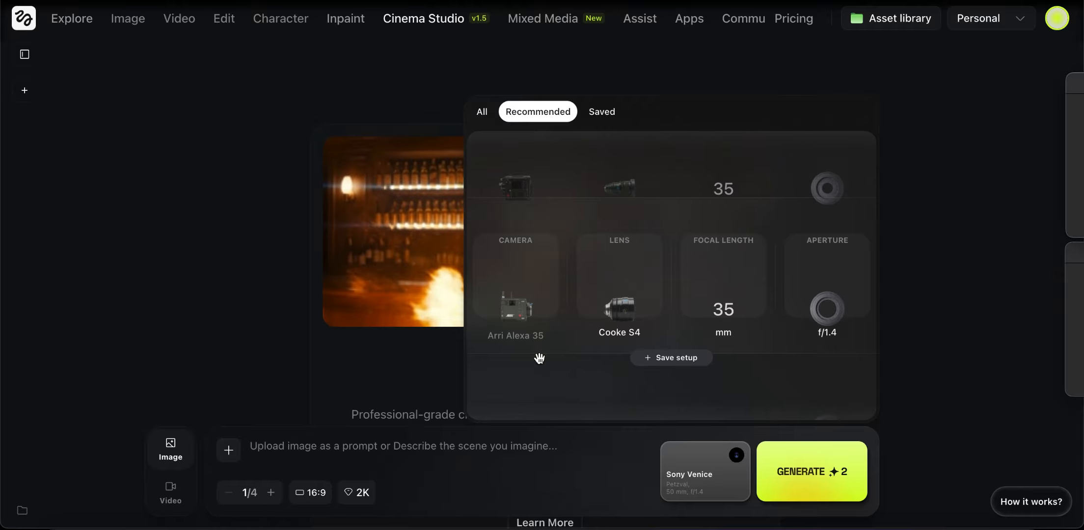
{"action": "left_click_drag", "start_coordinate": [520, 189], "coordinate": [517, 301]}
{"action": "scroll", "coordinate": [517, 301], "scroll_direction": "up", "scroll_amount": 2}
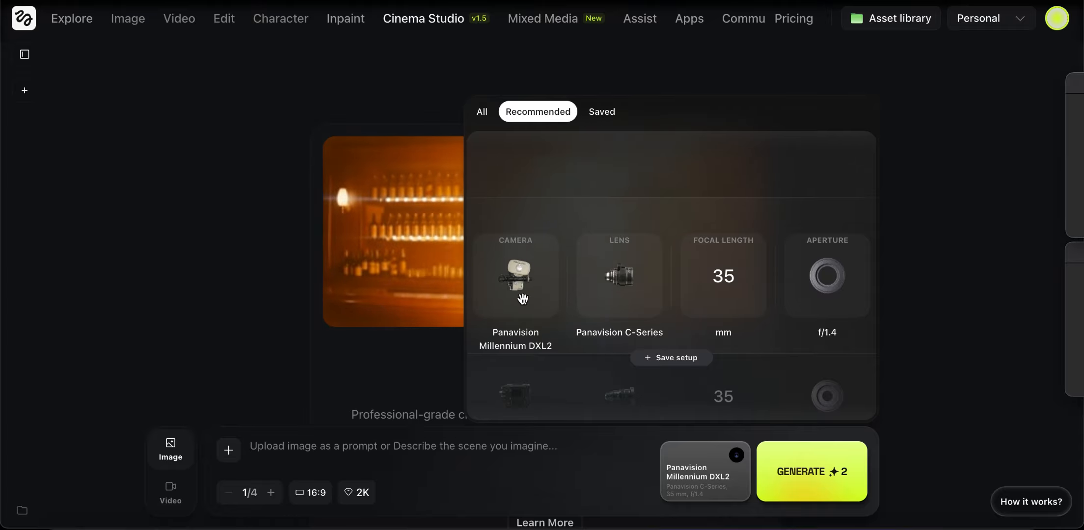
{"action": "scroll", "coordinate": [530, 295], "scroll_direction": "down", "scroll_amount": 1}
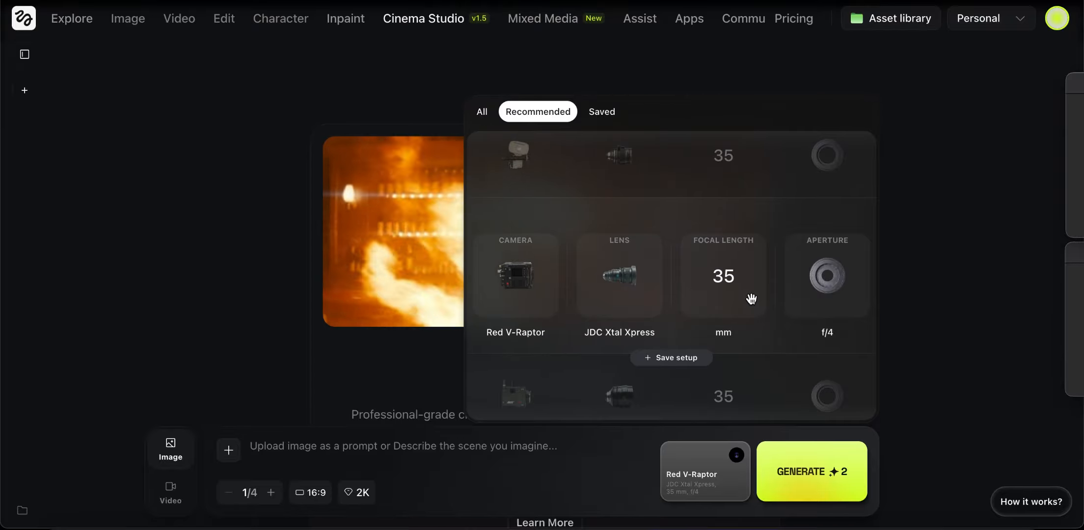
{"action": "scroll", "coordinate": [519, 245], "scroll_direction": "down", "scroll_amount": 1}
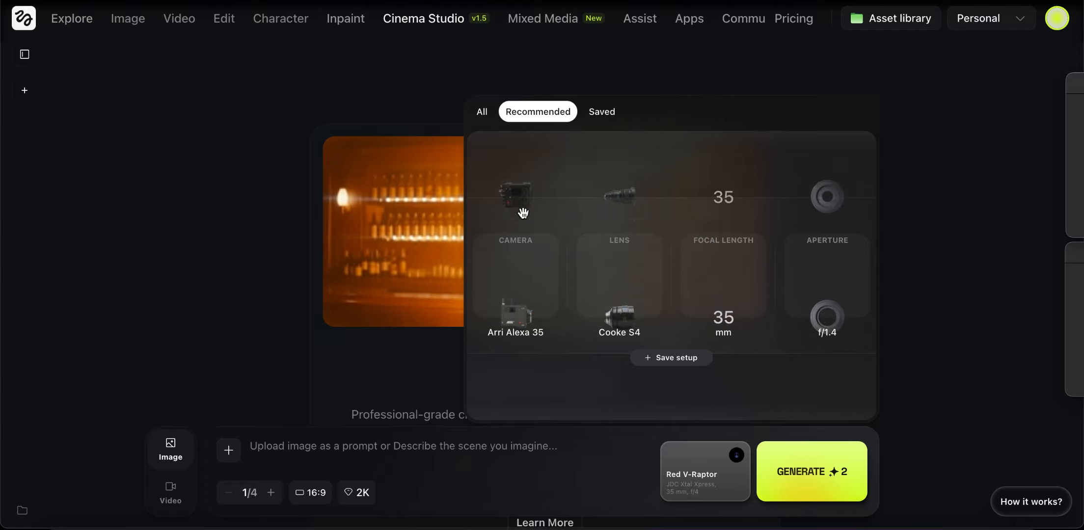
{"action": "scroll", "coordinate": [520, 302], "scroll_direction": "down", "scroll_amount": 1}
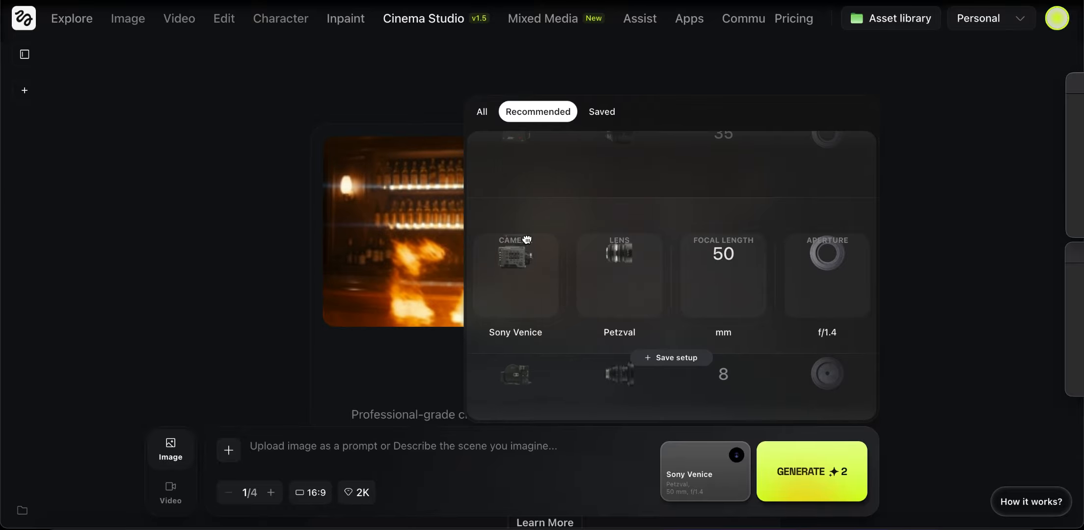
{"action": "scroll", "coordinate": [529, 255], "scroll_direction": "down", "scroll_amount": 1}
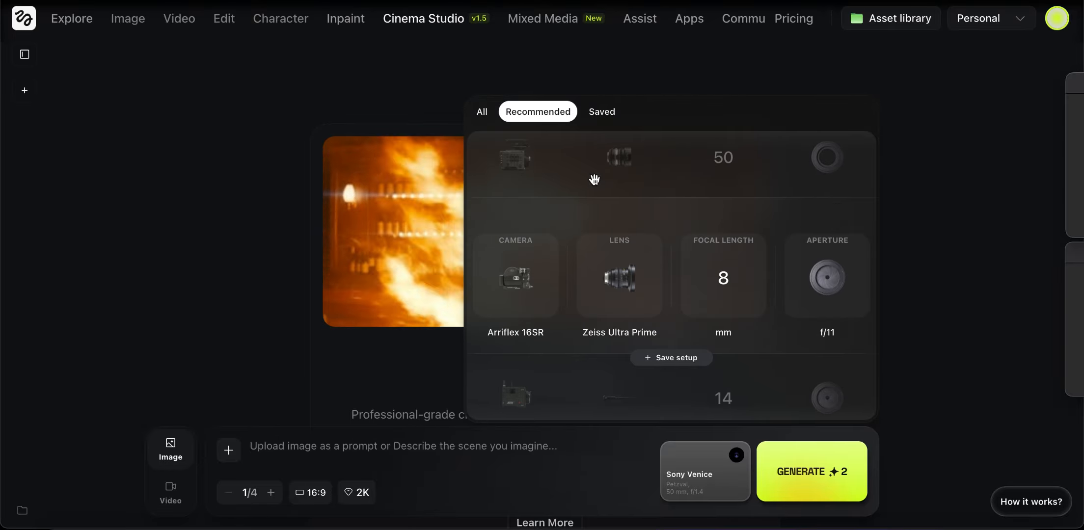
Step: Customize the setup with the Panavision Millennium DXL2 camera, JDC Xtal Xpress lens and f/1.4 aperture
{"action": "left_click", "coordinate": [484, 112]}
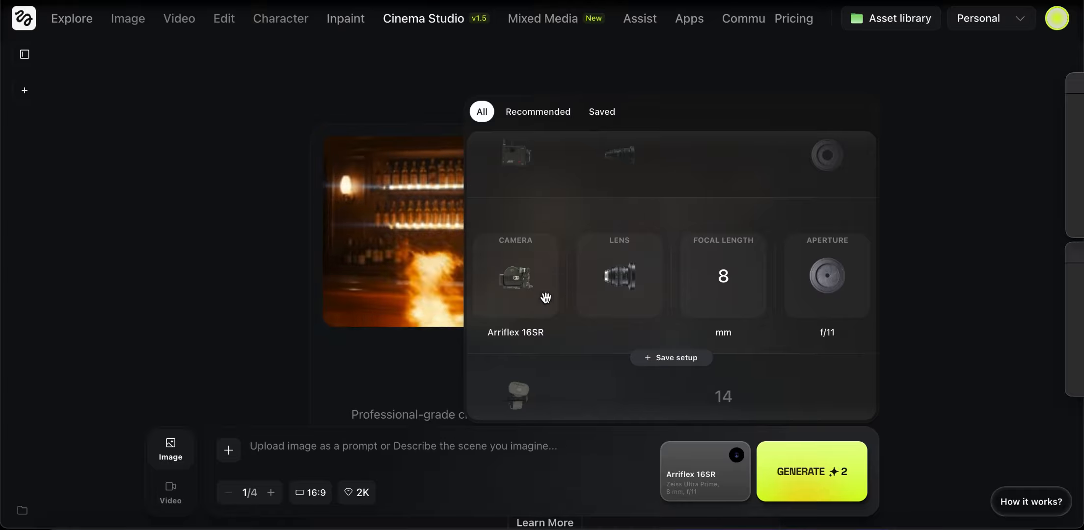
{"action": "left_click_drag", "start_coordinate": [545, 297], "coordinate": [551, 209]}
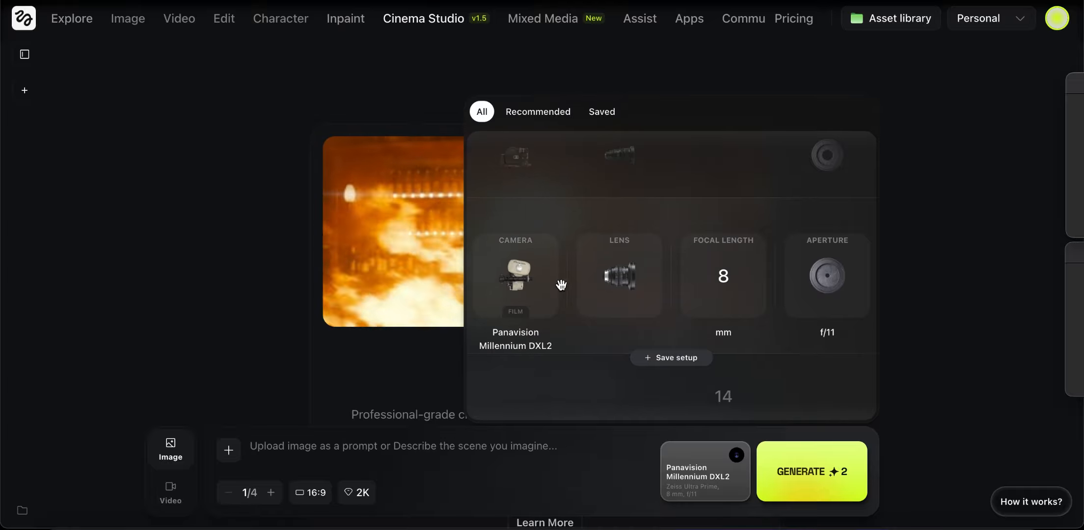
{"action": "left_click_drag", "start_coordinate": [621, 276], "coordinate": [622, 356]}
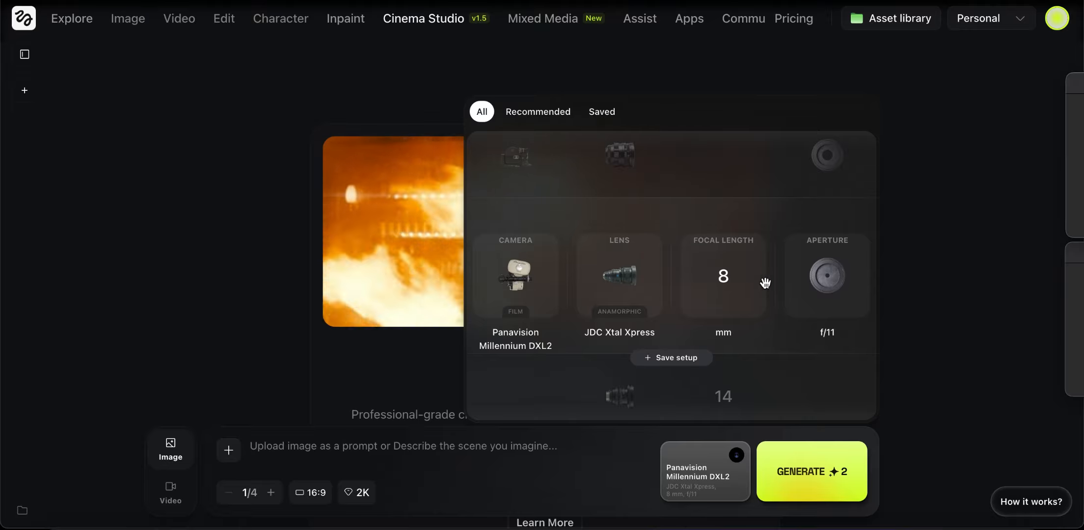
{"action": "left_click_drag", "start_coordinate": [830, 277], "coordinate": [857, 380]}
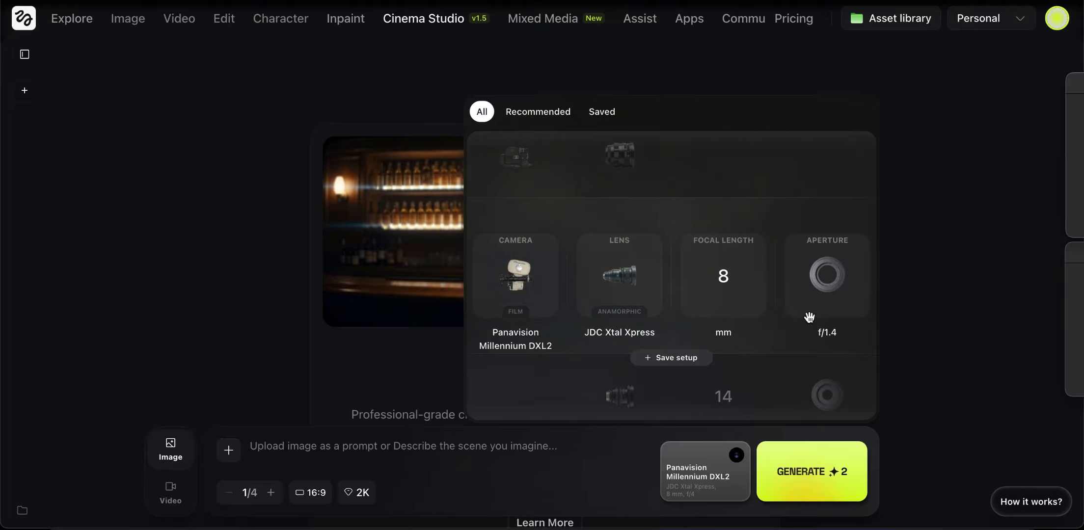
Step: Save the current camera setup and view it among the saved setups
{"action": "left_click", "coordinate": [671, 358]}
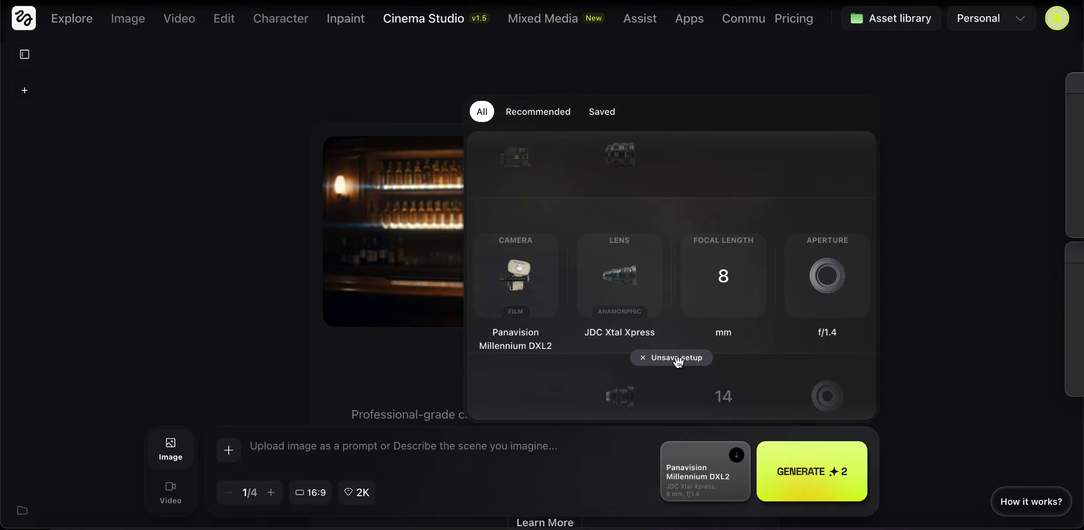
{"action": "left_click", "coordinate": [603, 113]}
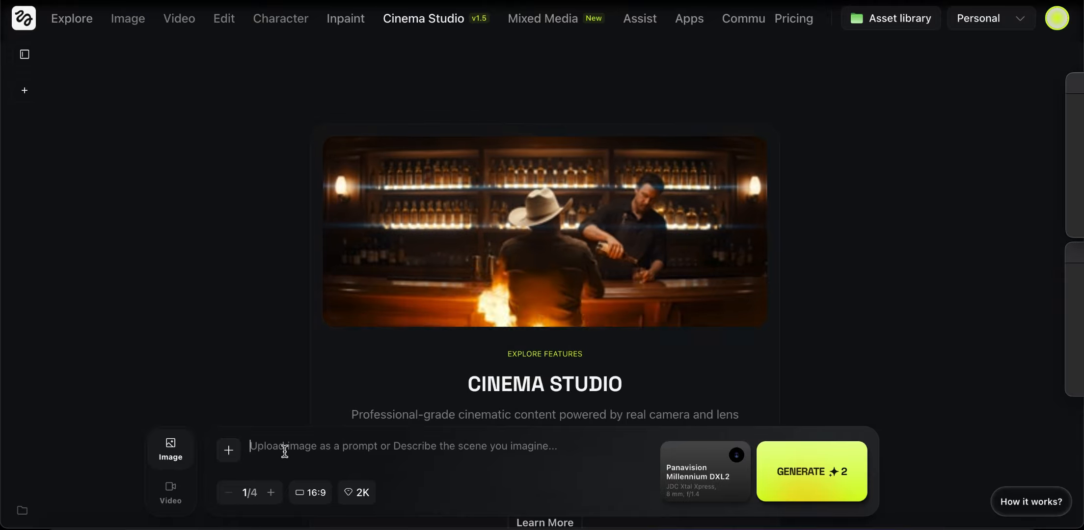
{"action": "mouse_move", "coordinate": [704, 477]}
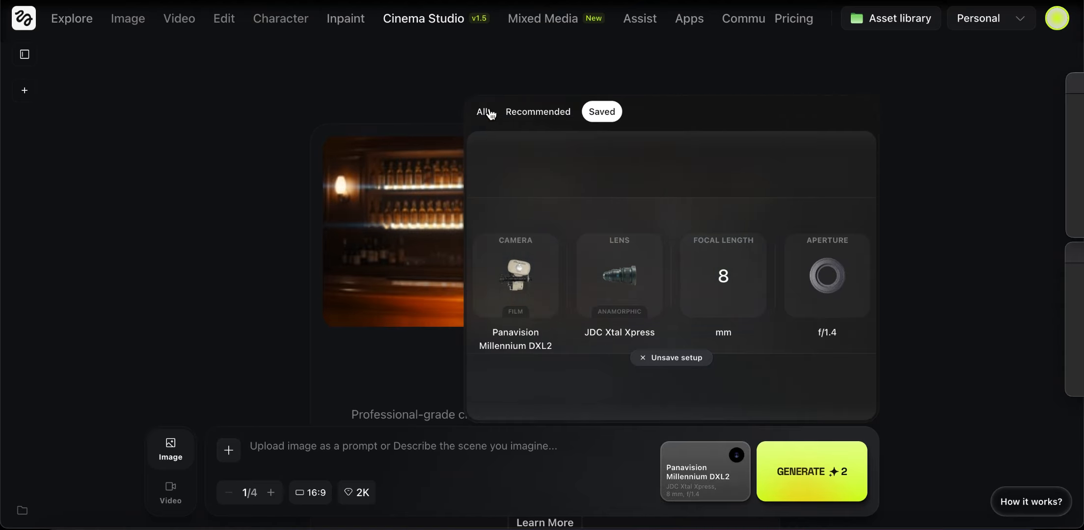
Step: Return to the full equipment selection and choose the Red V-Raptor camera with the ARRI Signature Prime lens
{"action": "left_click", "coordinate": [489, 112]}
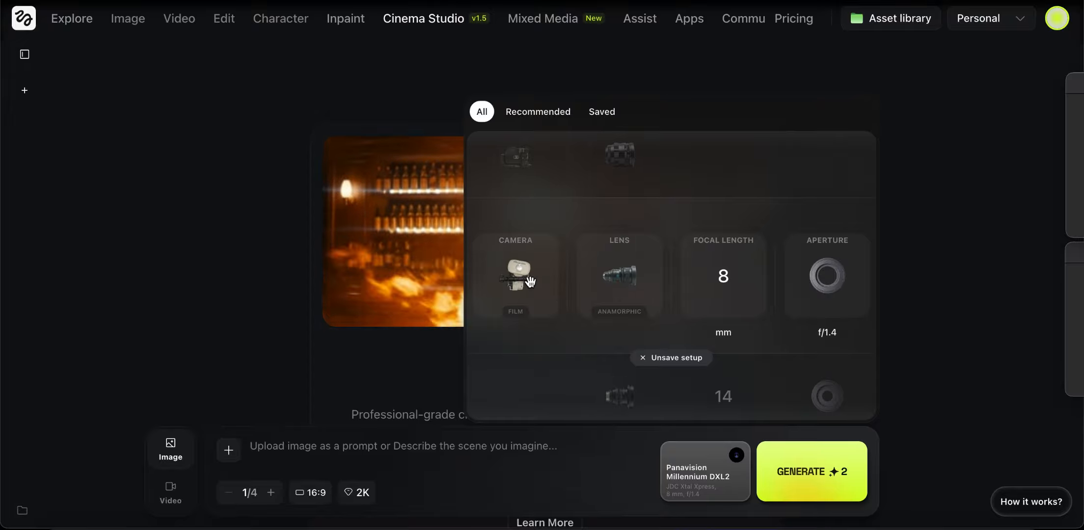
{"action": "scroll", "coordinate": [530, 281], "scroll_direction": "up", "scroll_amount": 3}
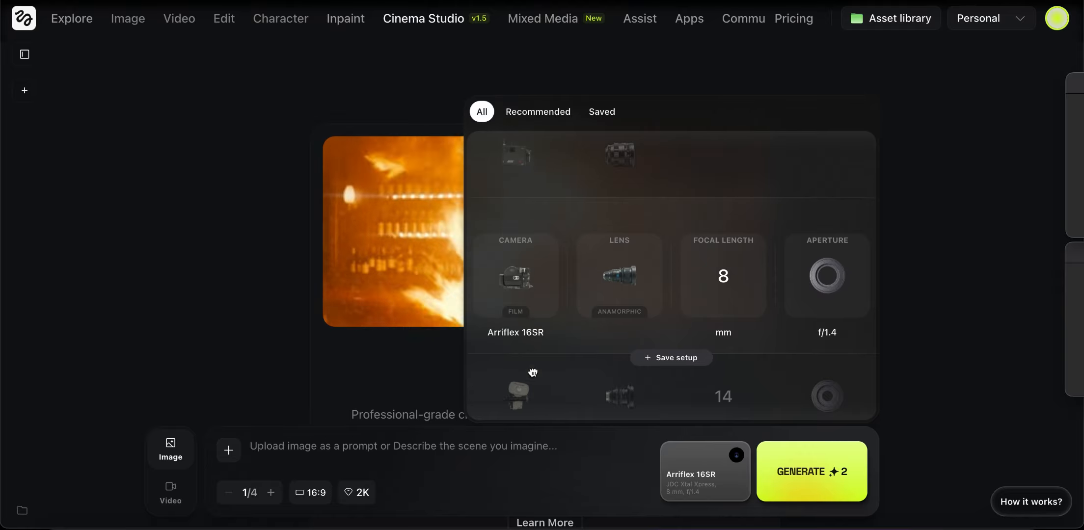
{"action": "scroll", "coordinate": [526, 359], "scroll_direction": "down", "scroll_amount": 1}
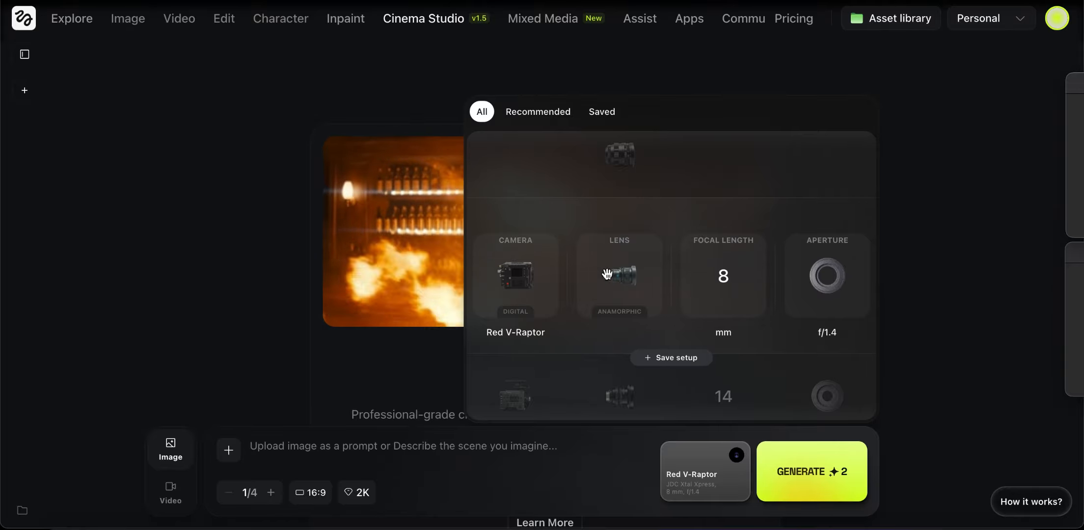
{"action": "scroll", "coordinate": [621, 231], "scroll_direction": "up", "scroll_amount": 1}
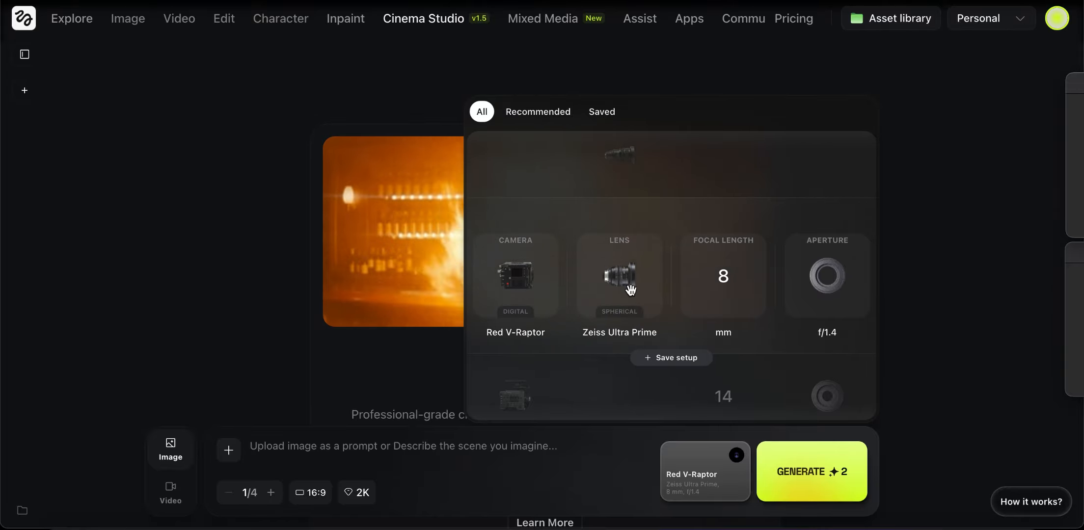
{"action": "scroll", "coordinate": [631, 289], "scroll_direction": "up", "scroll_amount": 2}
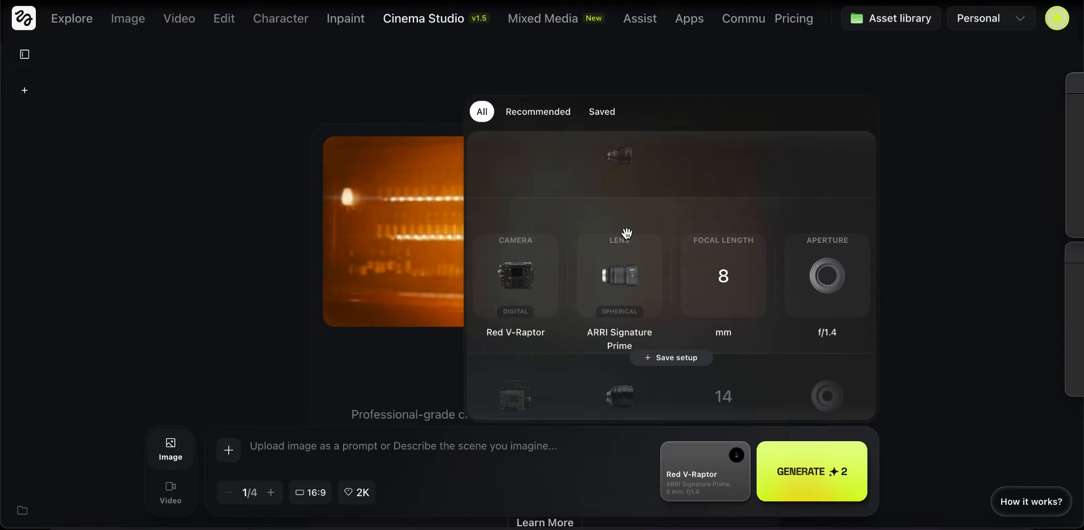
Step: Set the focal length to 50 mm and the aperture to f/11
{"action": "scroll", "coordinate": [716, 293], "scroll_direction": "down", "scroll_amount": 3}
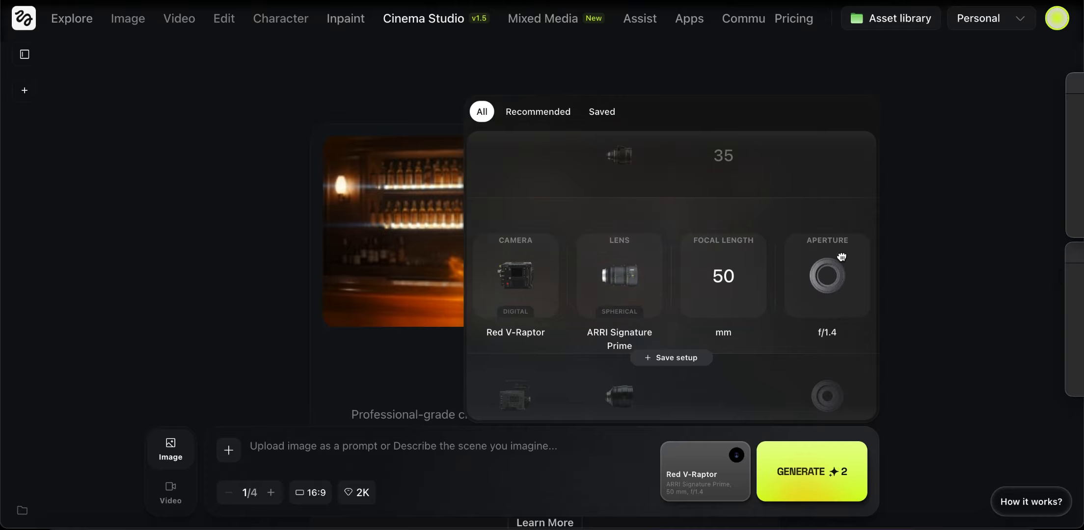
{"action": "left_click_drag", "start_coordinate": [842, 257], "coordinate": [816, 167]}
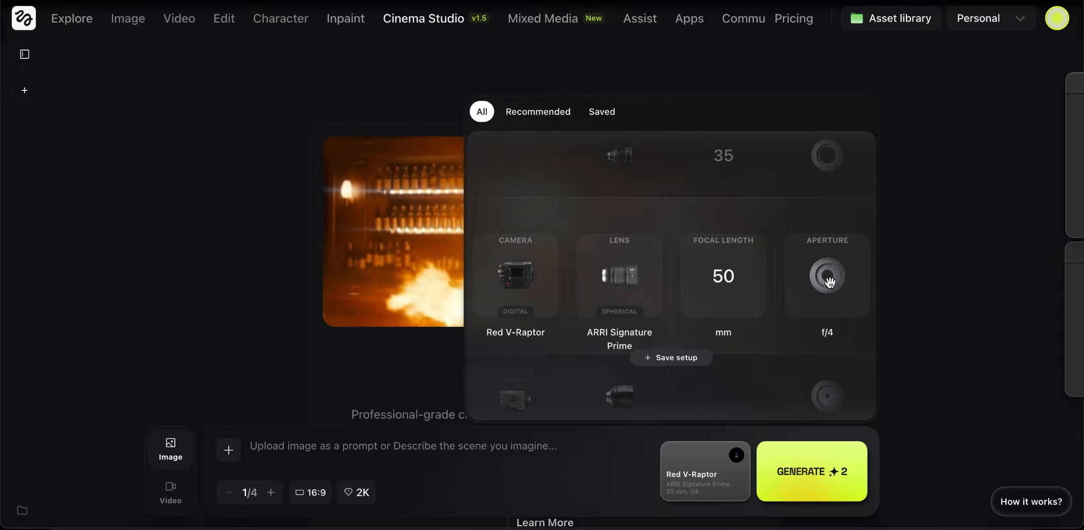
{"action": "left_click_drag", "start_coordinate": [830, 283], "coordinate": [840, 165]}
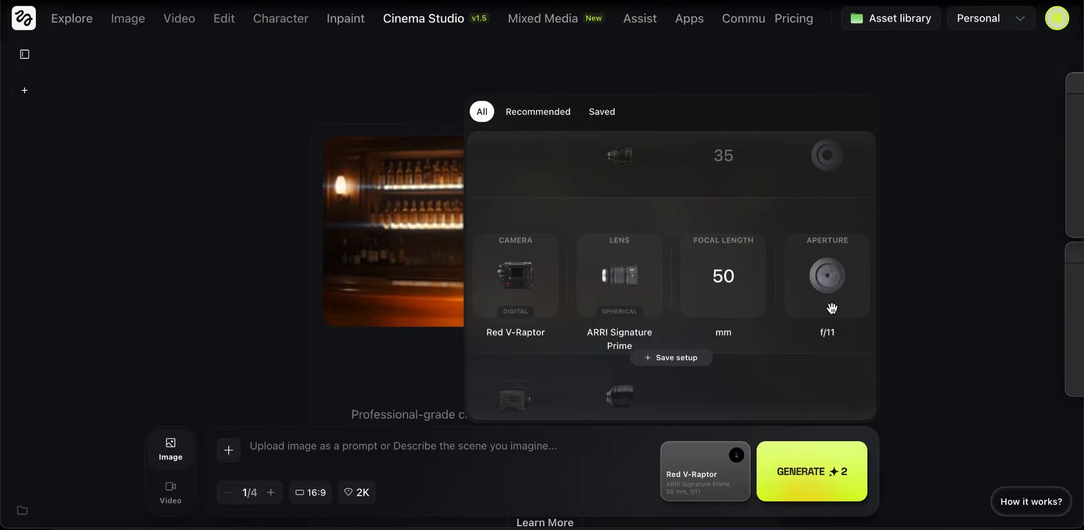
Step: Set the aperture to f/1.4 and generate an image from "Extreme close-up, high-fashion editorial, model with metallic skin paint, water droplets reflecting studio lights"
{"action": "left_click_drag", "start_coordinate": [831, 297], "coordinate": [837, 379]}
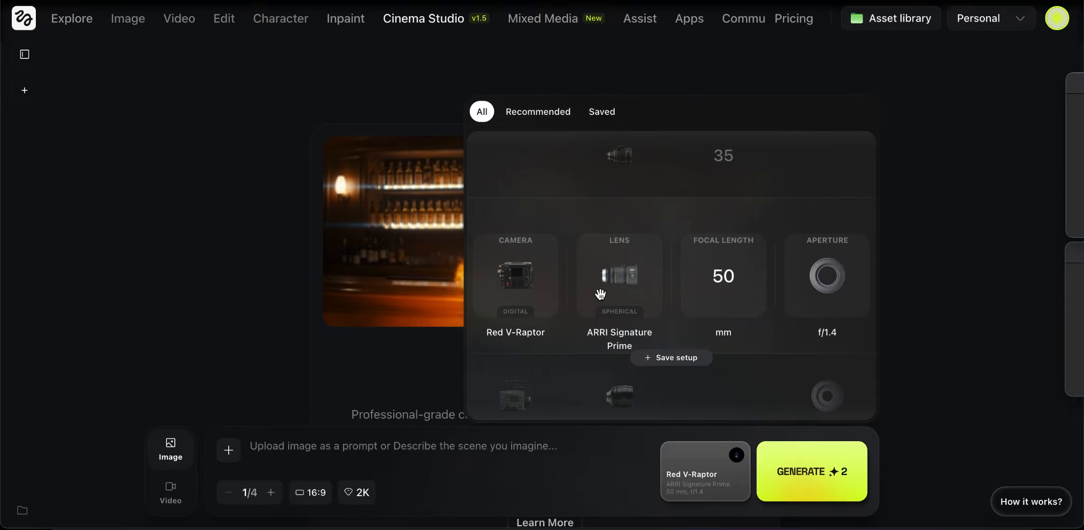
{"action": "left_click", "coordinate": [425, 452]}
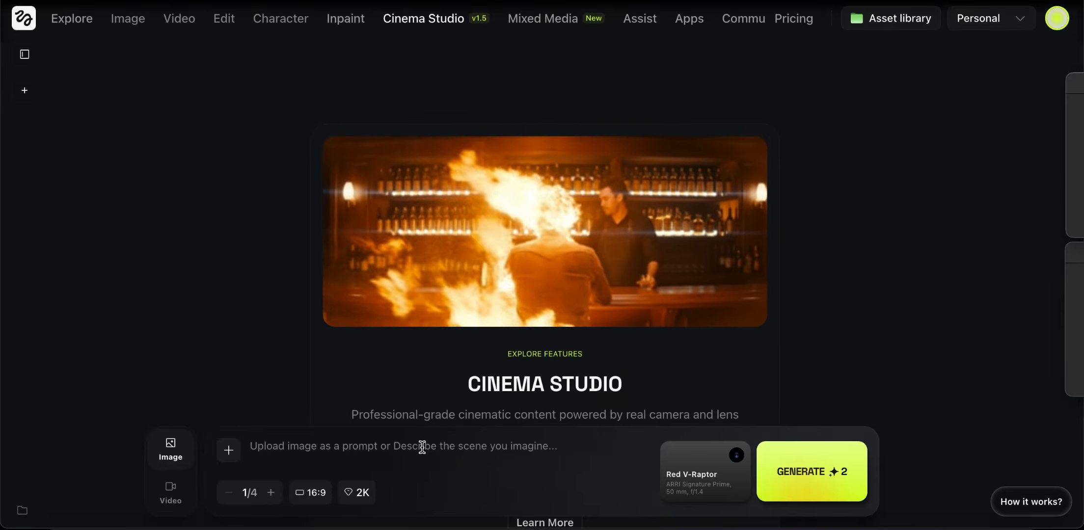
{"action": "type", "text": "Extreme close-up, high-fashion editorial, model with metallic skin paint, water droplets reflecting studio lights"}
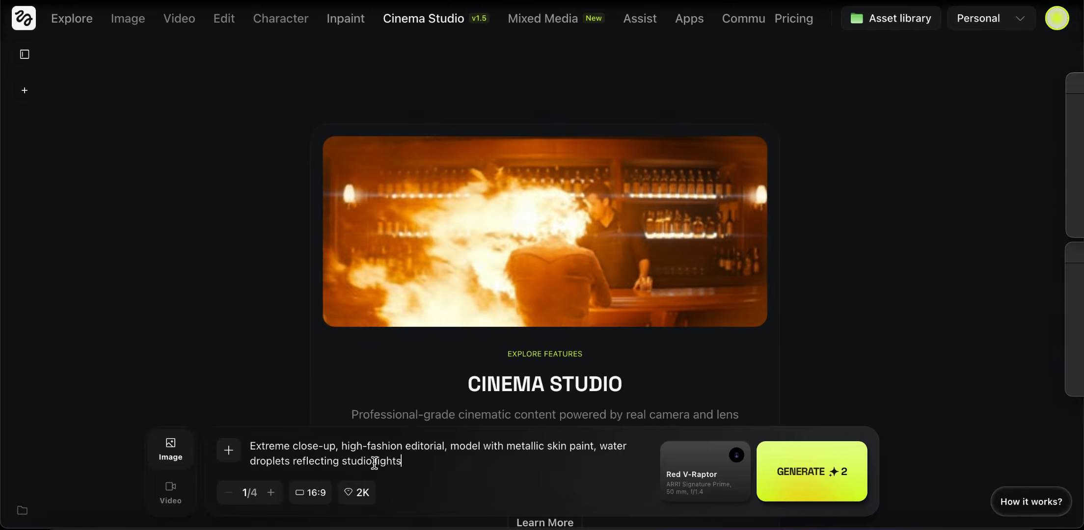
{"action": "left_click", "coordinate": [708, 478]}
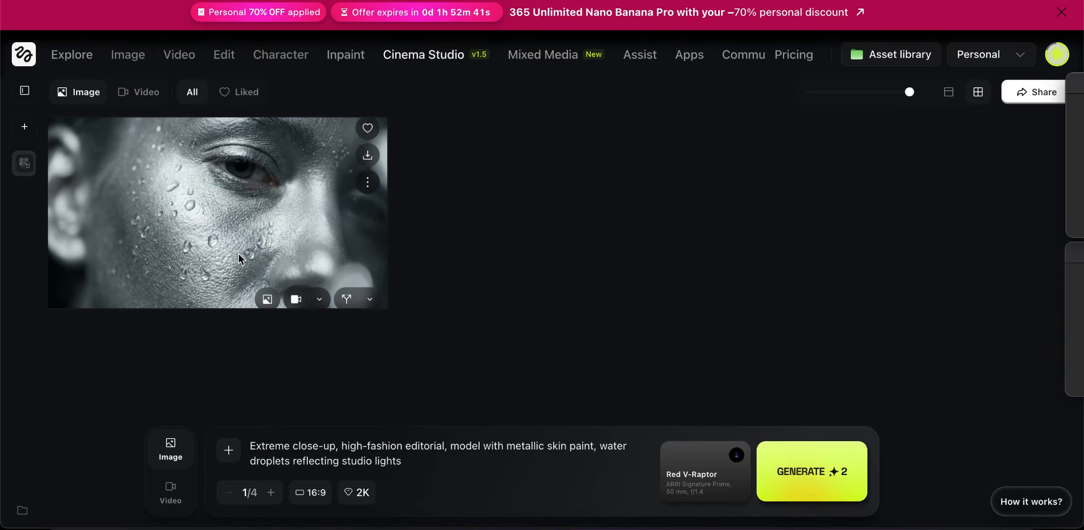
Step: Examine the generated silver-skin portrait at full size and review its complete generation information, including focal length and aperture
{"action": "left_click", "coordinate": [239, 236]}
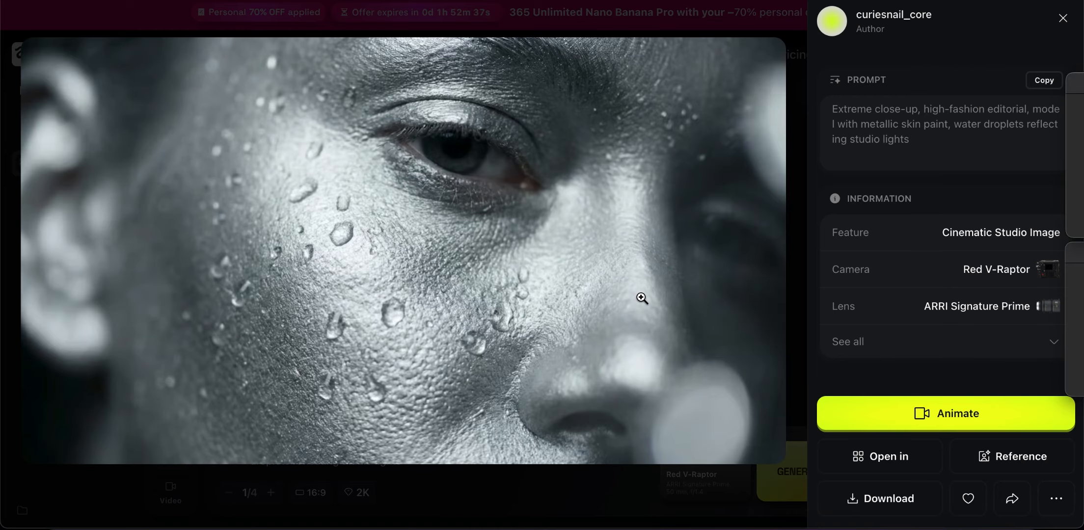
{"action": "left_click", "coordinate": [642, 299]}
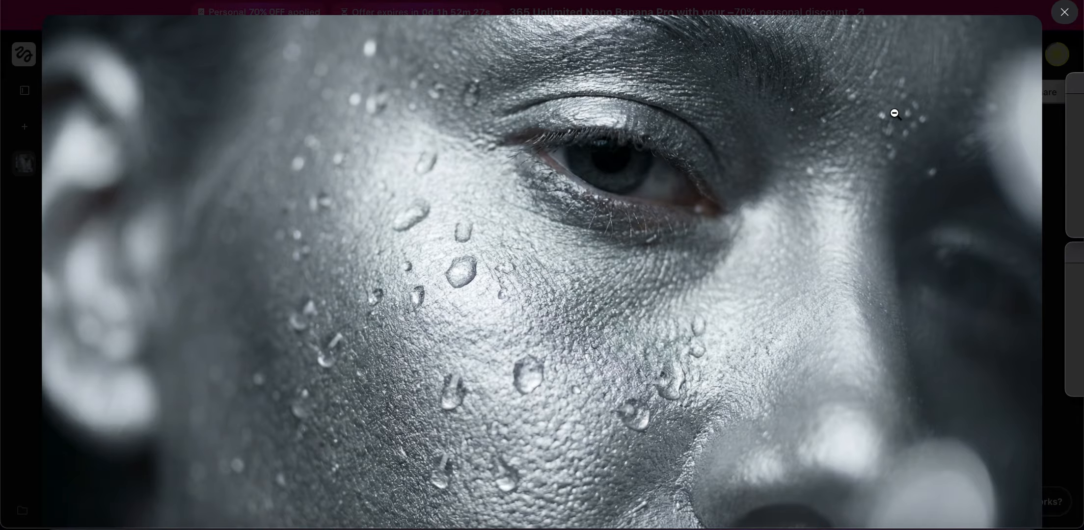
{"action": "left_click", "coordinate": [1064, 12]}
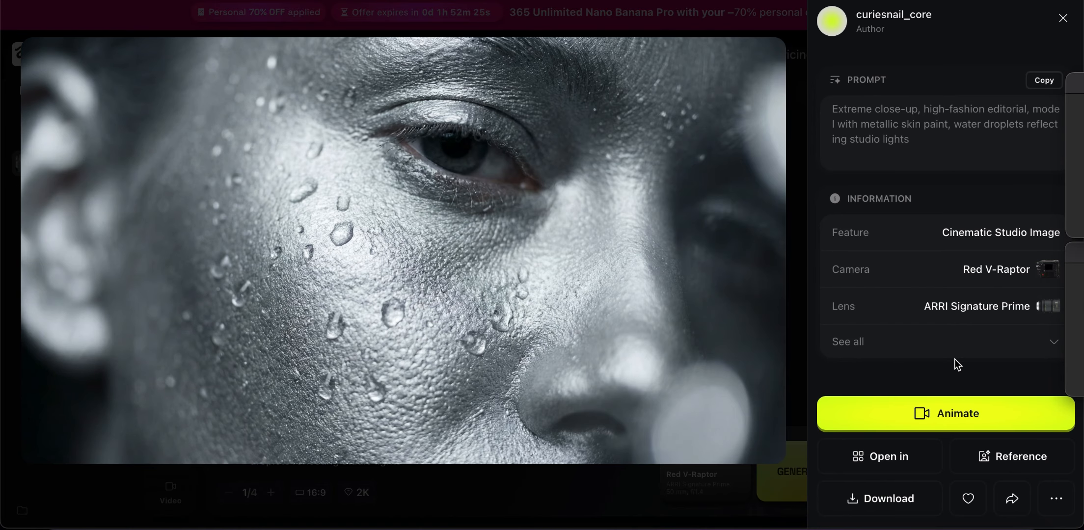
{"action": "left_click", "coordinate": [1057, 346]}
{"action": "scroll", "coordinate": [1003, 293], "scroll_direction": "down", "scroll_amount": 2}
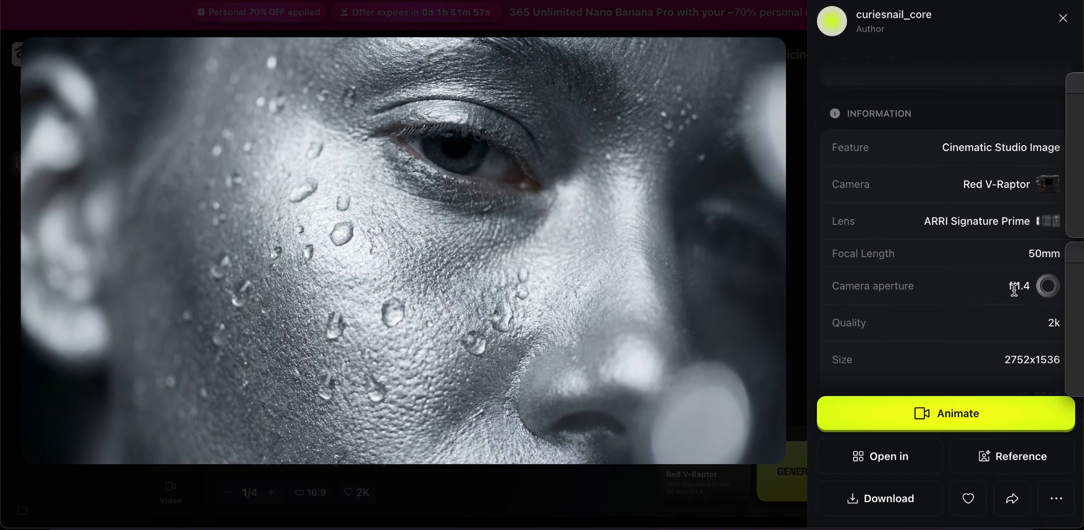
{"action": "left_click", "coordinate": [1063, 18]}
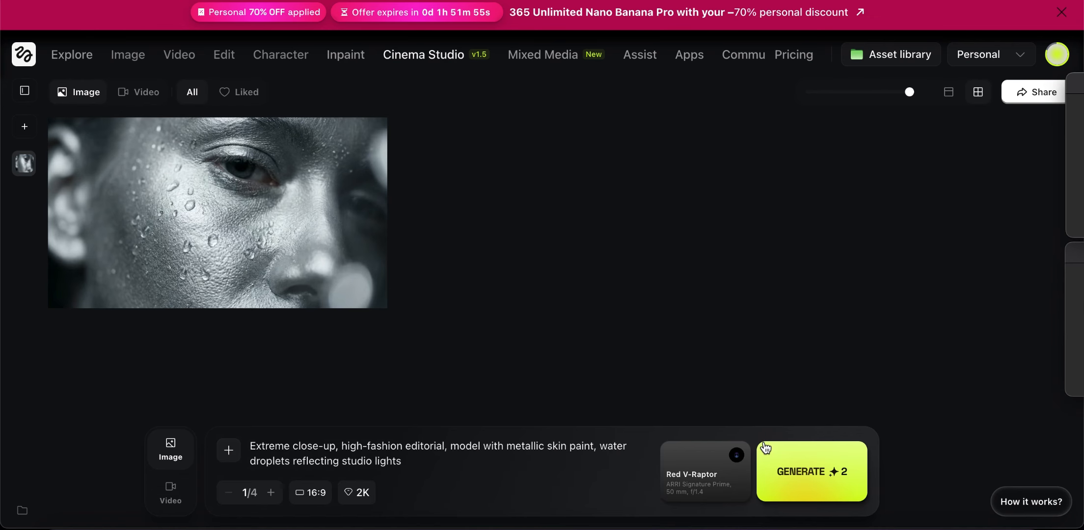
Step: Set the aperture to f/4 and generate another image from the same prompt
{"action": "left_click", "coordinate": [737, 464]}
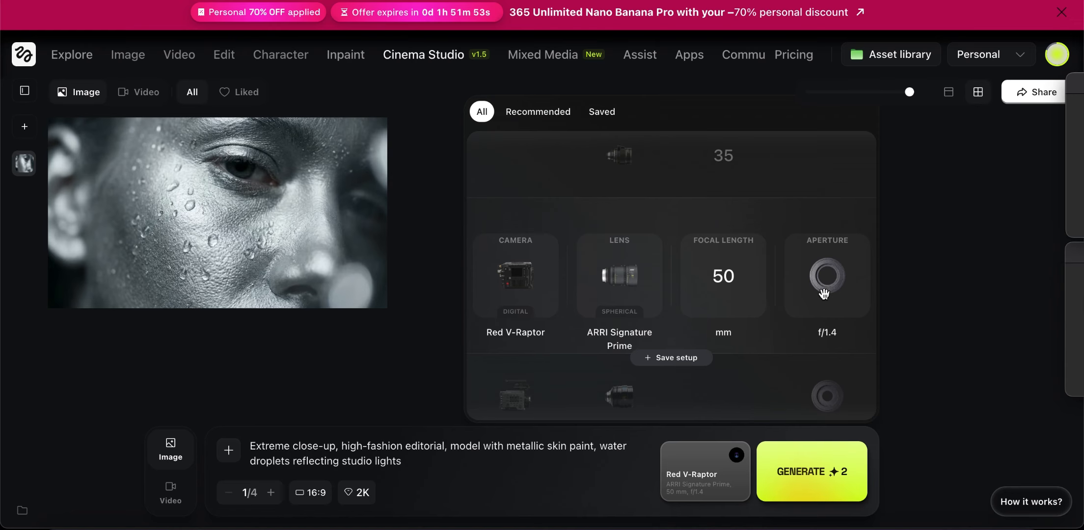
{"action": "scroll", "coordinate": [824, 293], "scroll_direction": "down", "scroll_amount": 3}
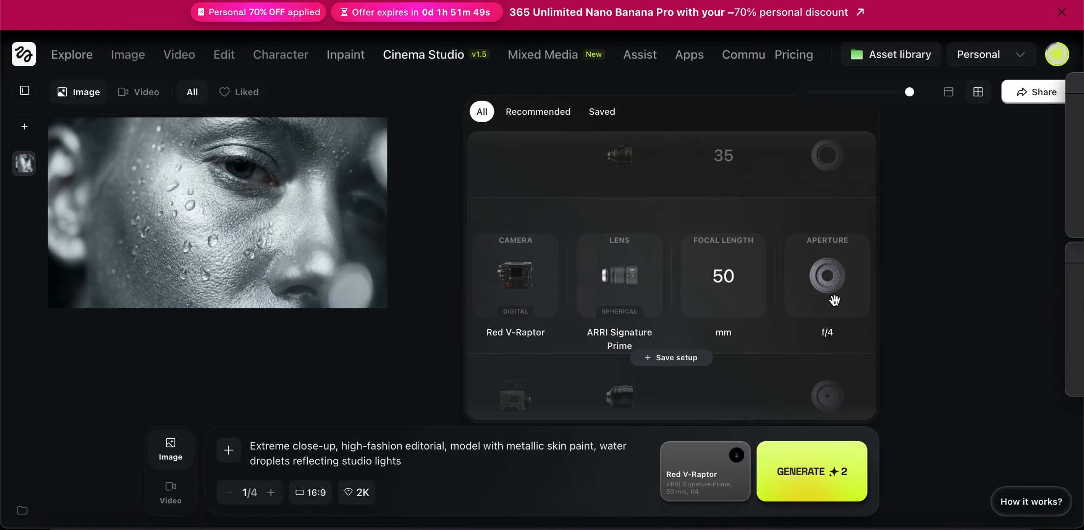
{"action": "left_click", "coordinate": [414, 464]}
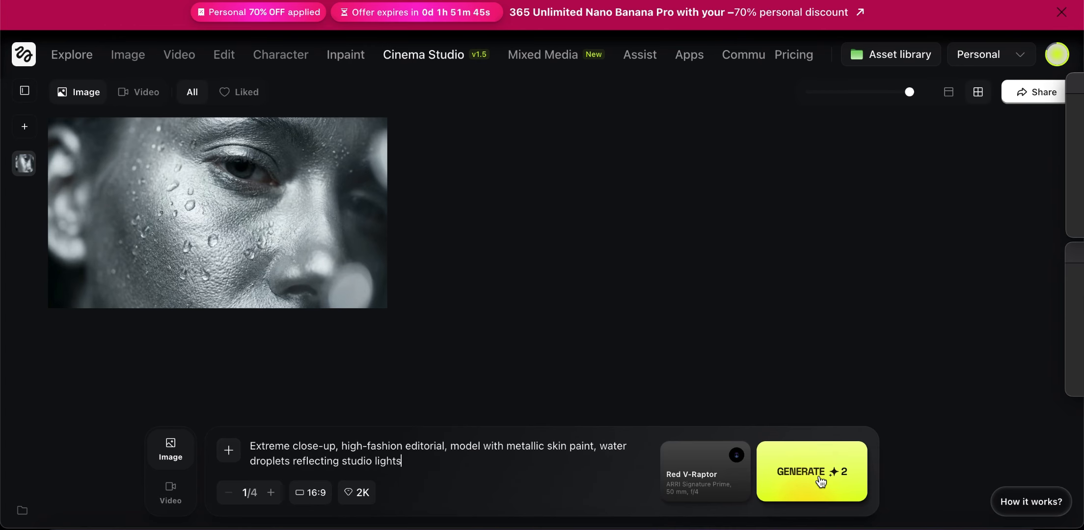
{"action": "left_click", "coordinate": [820, 480]}
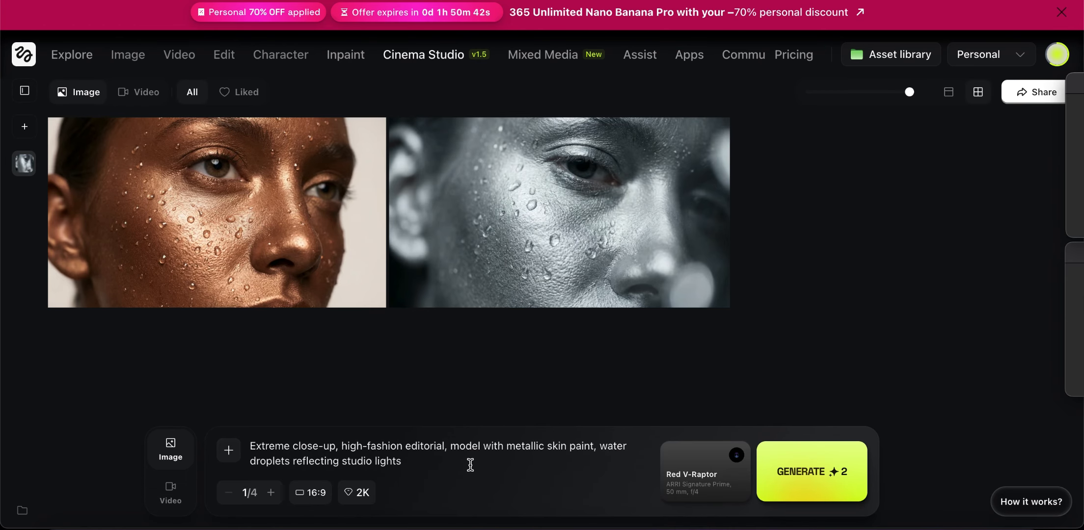
Step: Examine the bronze-skin portrait enlarged, along with the metallic skin paint wording in its prompt
{"action": "mouse_move", "coordinate": [256, 213]}
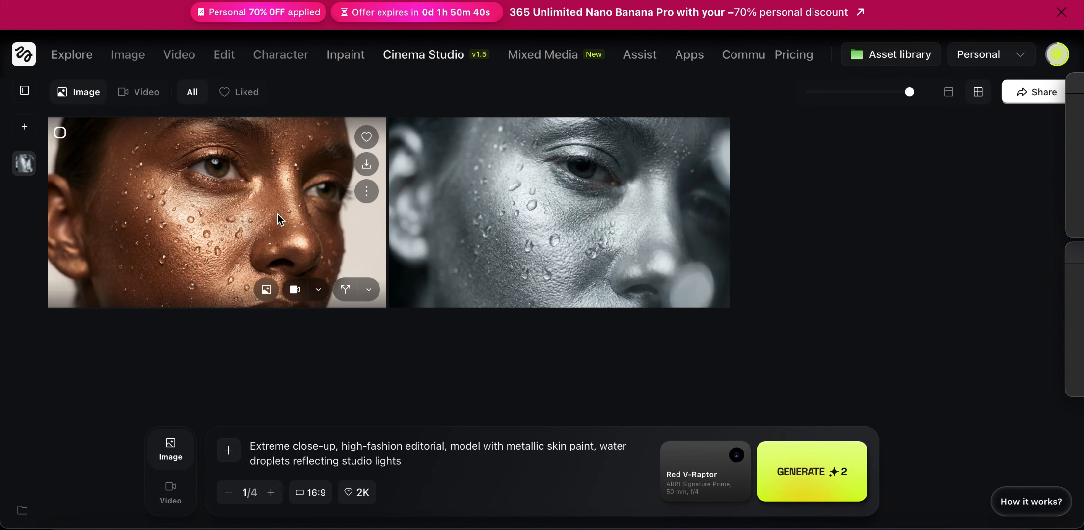
{"action": "left_click", "coordinate": [248, 219]}
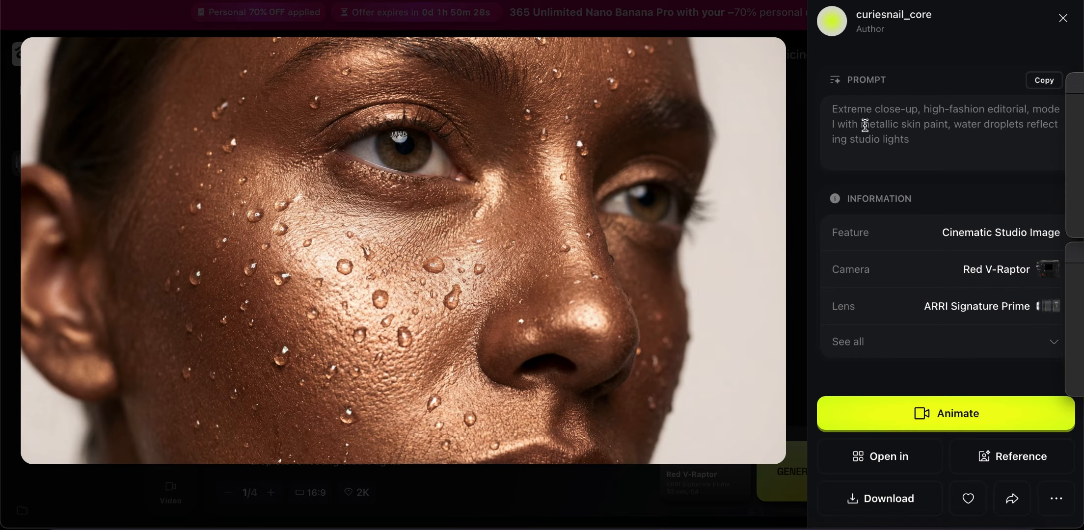
{"action": "left_click_drag", "start_coordinate": [862, 124], "coordinate": [955, 124]}
{"action": "left_click", "coordinate": [1025, 118]}
{"action": "left_click", "coordinate": [1064, 18]}
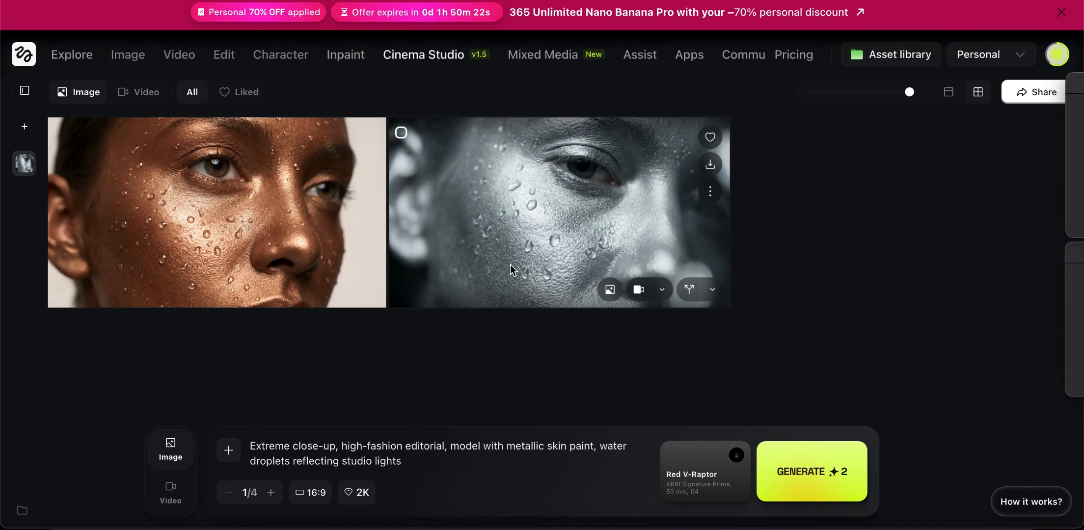
Step: Compare the f/1.4 and f/4 aperture options in the camera setup against the two generated portraits
{"action": "left_click", "coordinate": [698, 479]}
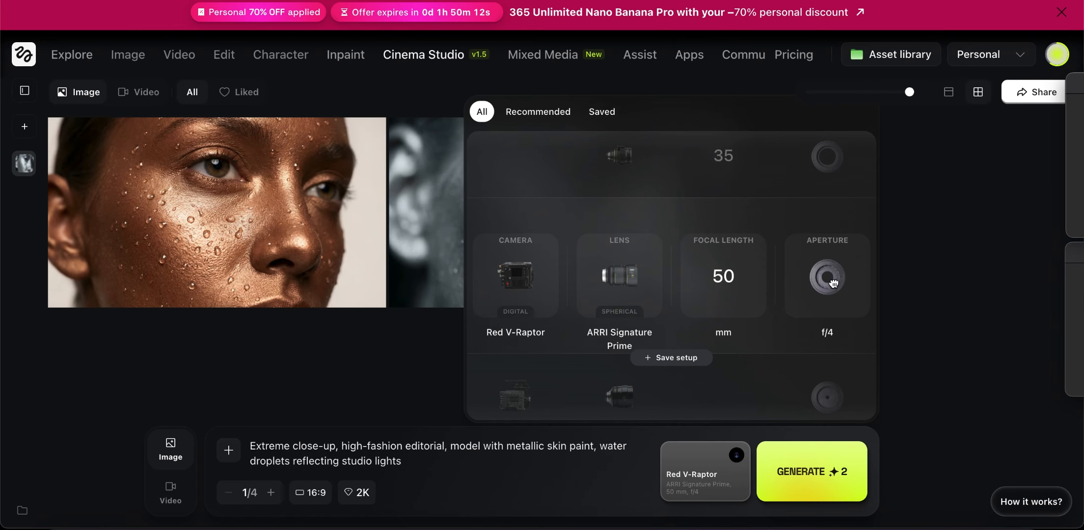
{"action": "left_click", "coordinate": [828, 393]}
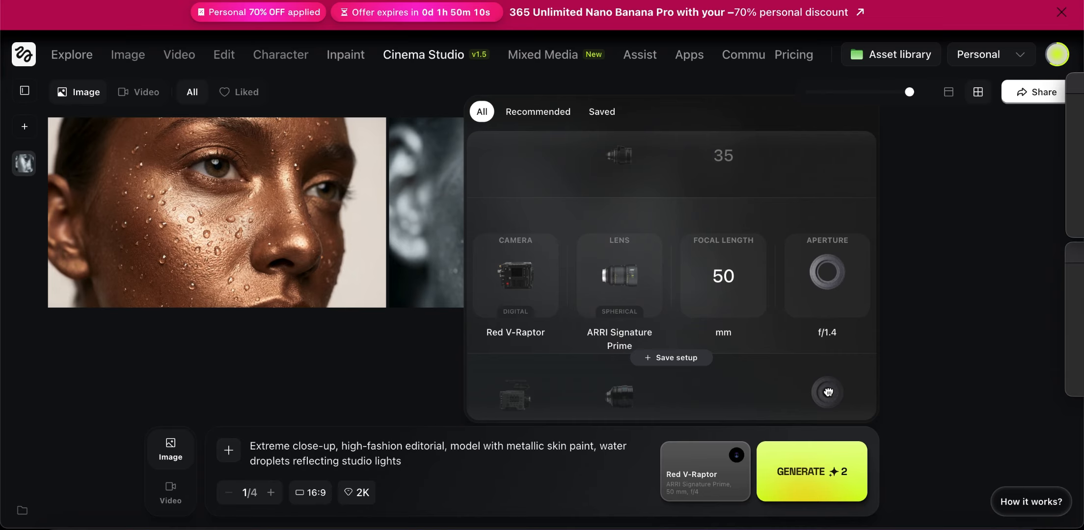
{"action": "left_click_drag", "start_coordinate": [828, 391], "coordinate": [830, 295]}
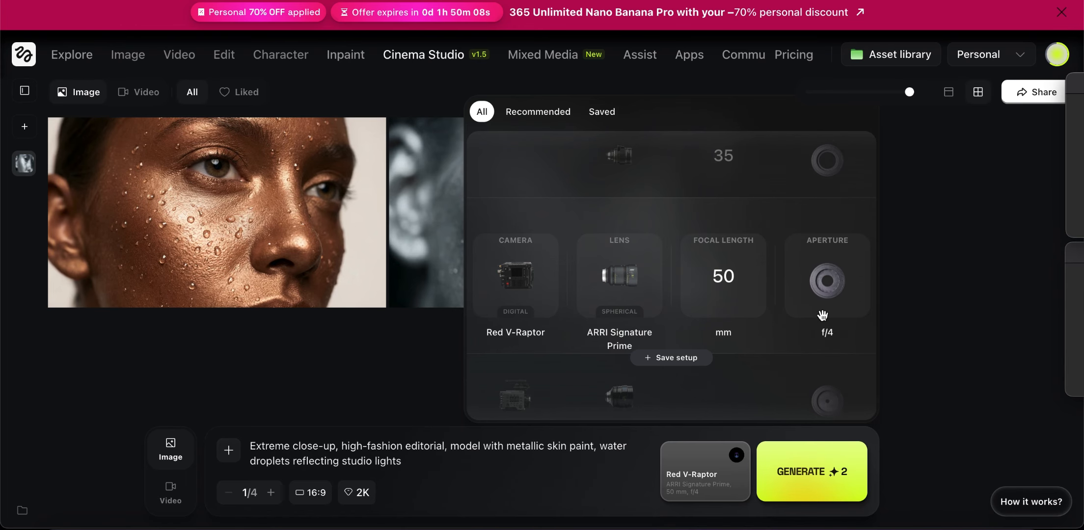
{"action": "left_click", "coordinate": [934, 186]}
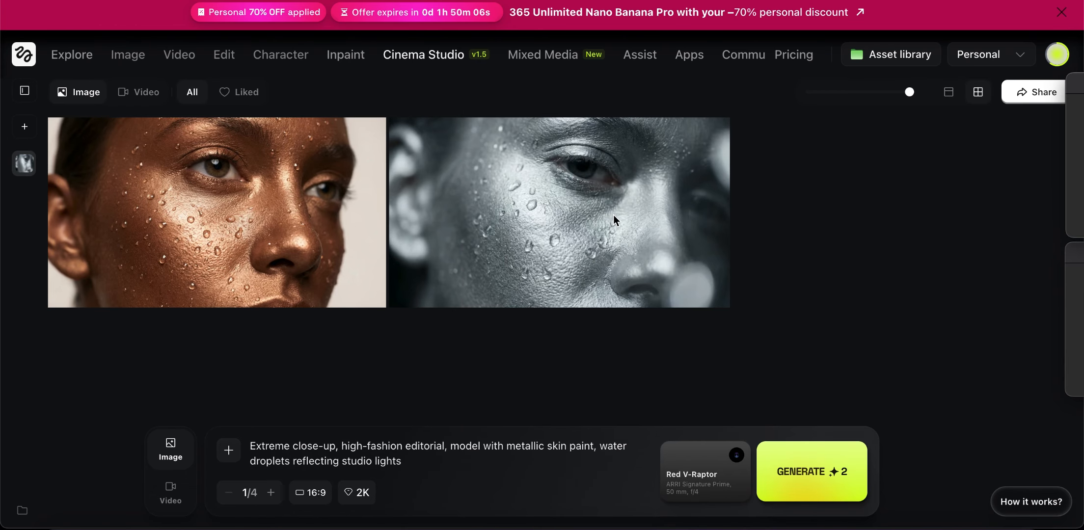
{"action": "mouse_move", "coordinate": [588, 224]}
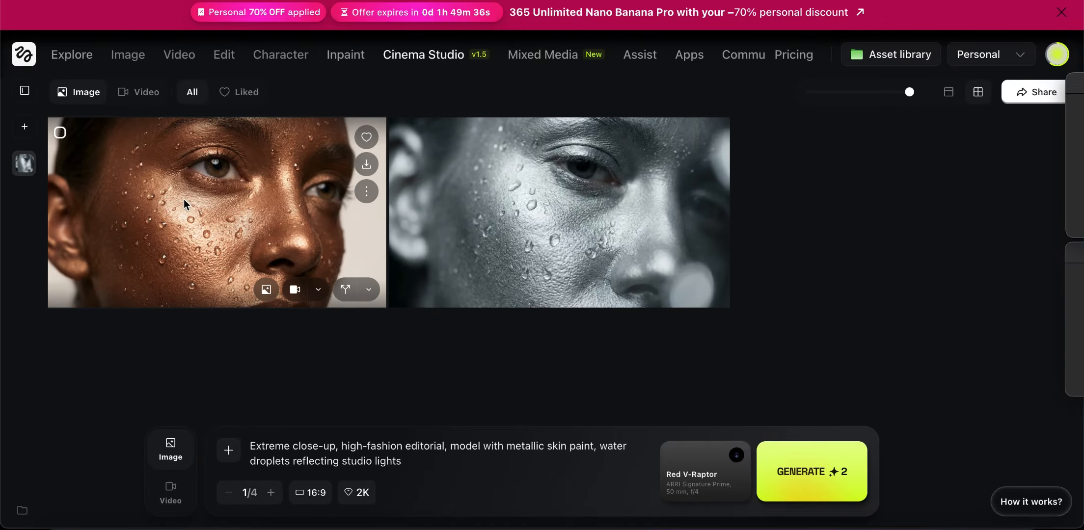
{"action": "left_click", "coordinate": [705, 471]}
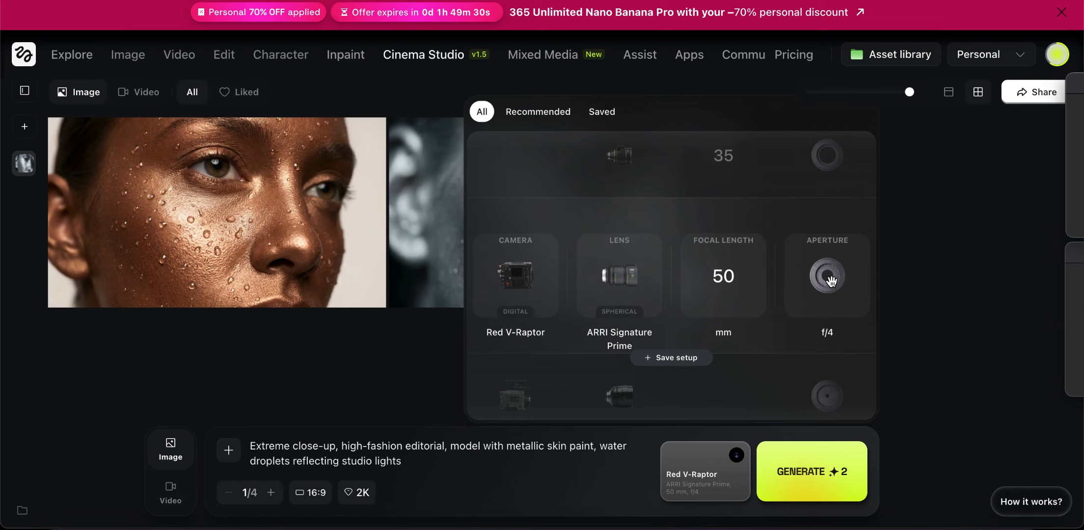
{"action": "left_click", "coordinate": [454, 467]}
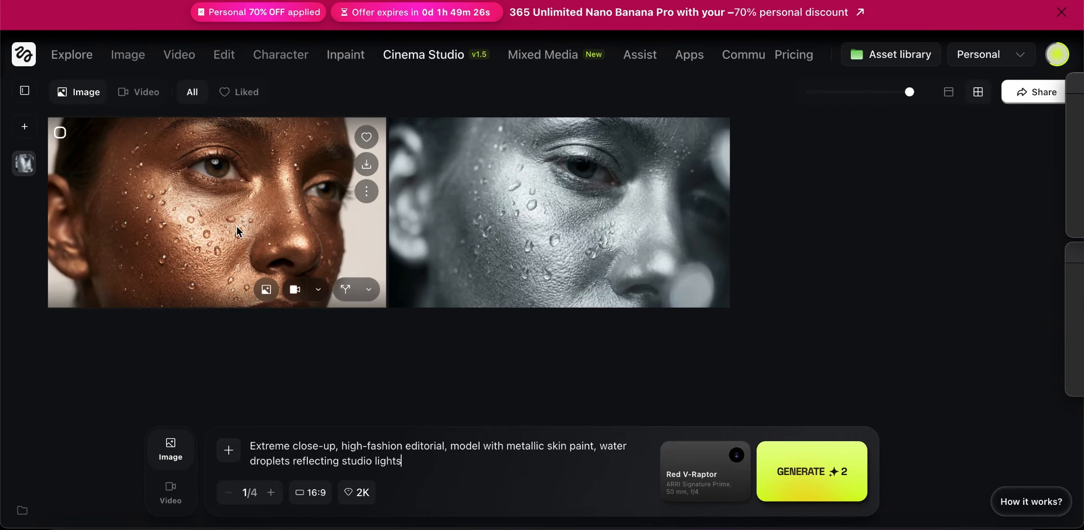
Step: Set the aperture to f/11 and generate a third image from the same prompt
{"action": "left_click", "coordinate": [705, 479]}
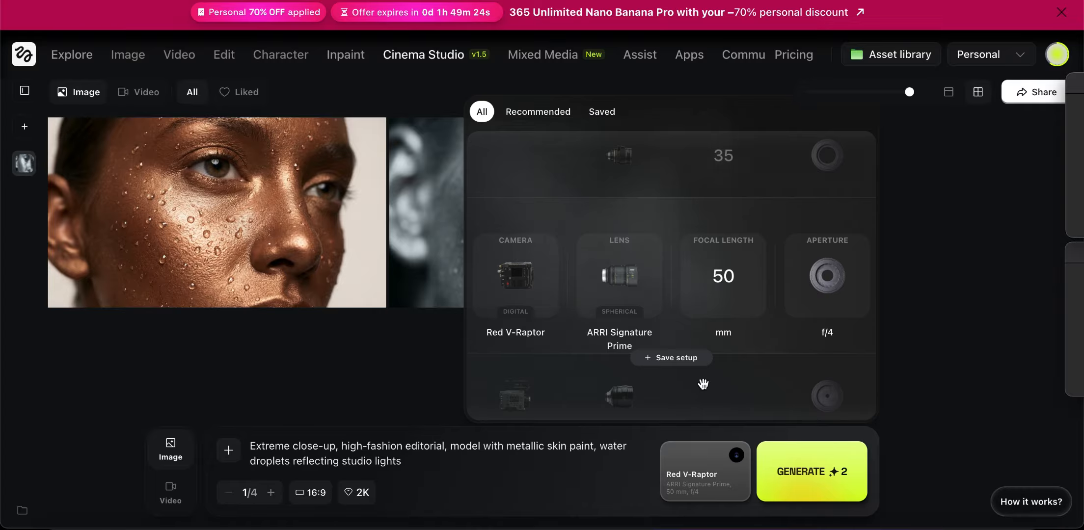
{"action": "scroll", "coordinate": [854, 289], "scroll_direction": "down", "scroll_amount": 3}
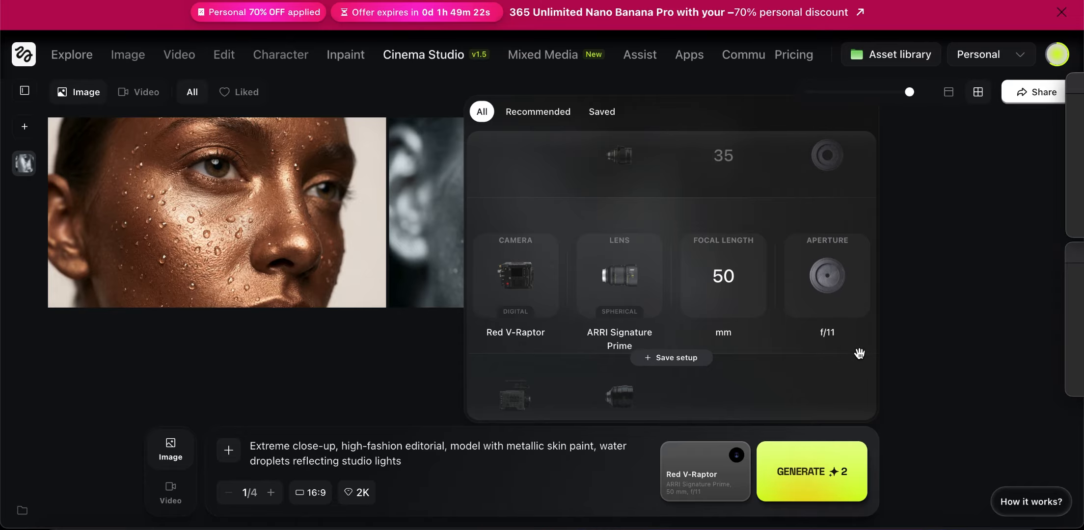
{"action": "left_click", "coordinate": [812, 479]}
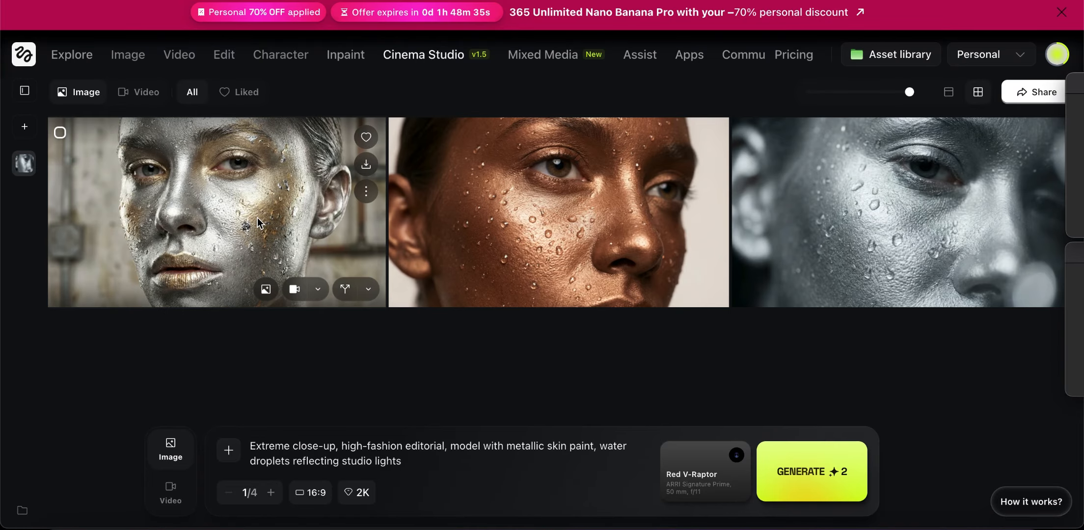
Step: Examine the silver-and-gold portrait and its background at full size, and return to the image gallery
{"action": "left_click", "coordinate": [272, 236]}
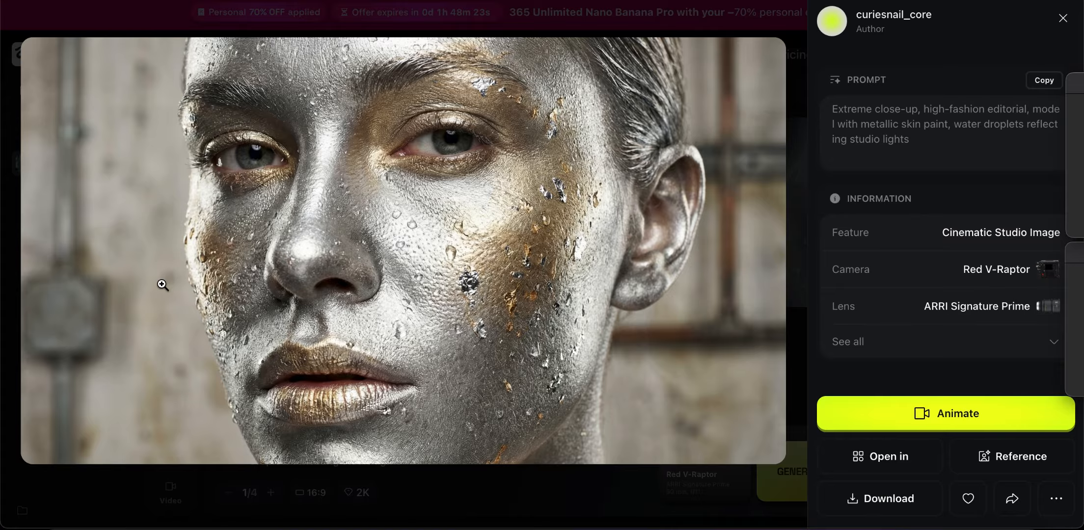
{"action": "left_click", "coordinate": [435, 217]}
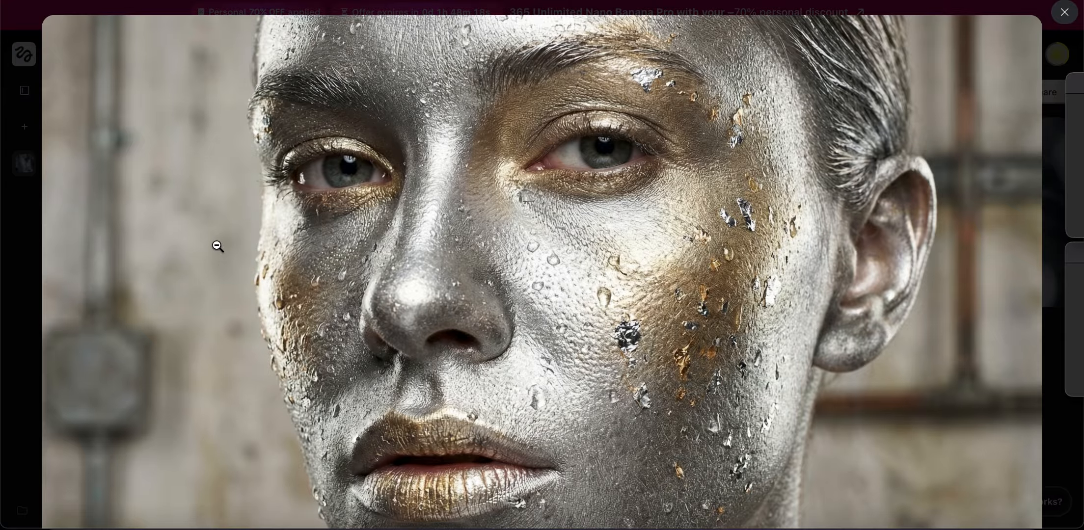
{"action": "mouse_move", "coordinate": [275, 523]}
{"action": "left_click", "coordinate": [1064, 18]}
{"action": "left_click", "coordinate": [1064, 18]}
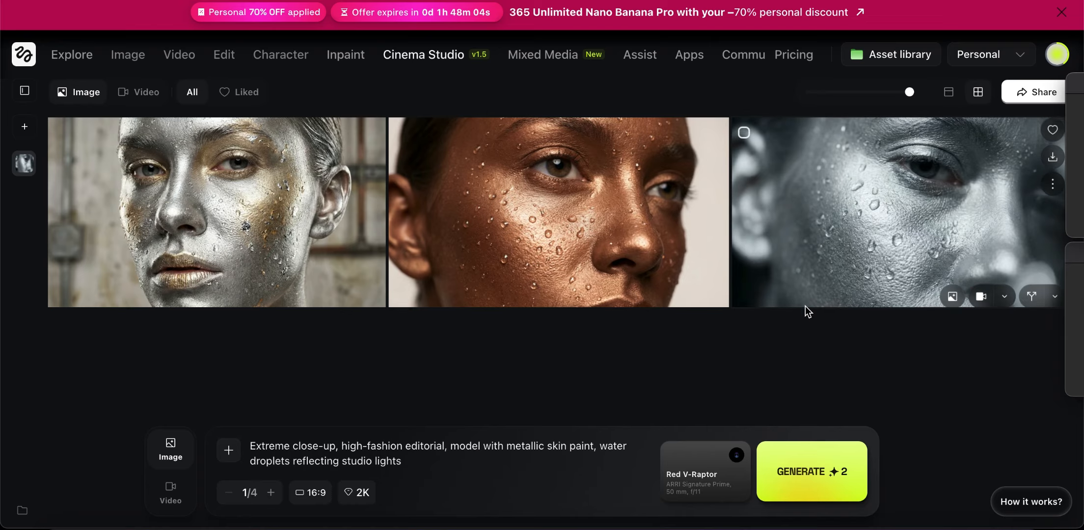
Step: Set the aperture back to f/1.4 and compare it with the first silver-skin portrait
{"action": "left_click", "coordinate": [695, 475]}
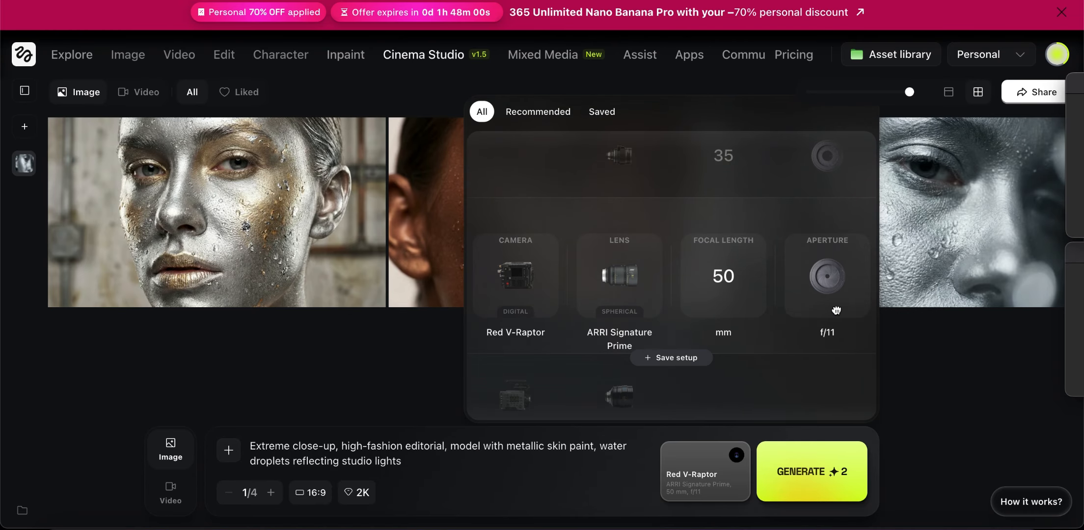
{"action": "scroll", "coordinate": [836, 285], "scroll_direction": "up", "scroll_amount": 3}
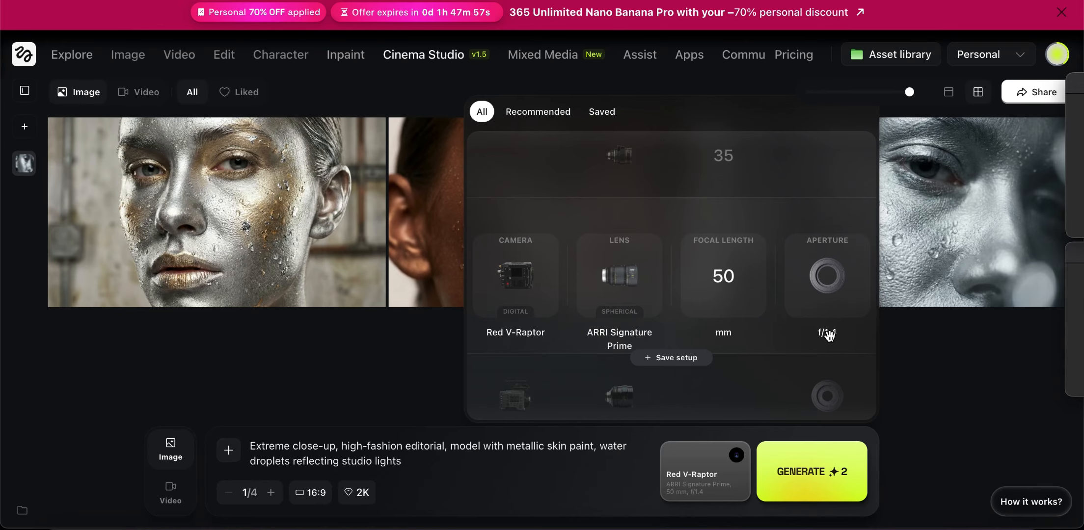
{"action": "left_click", "coordinate": [914, 328]}
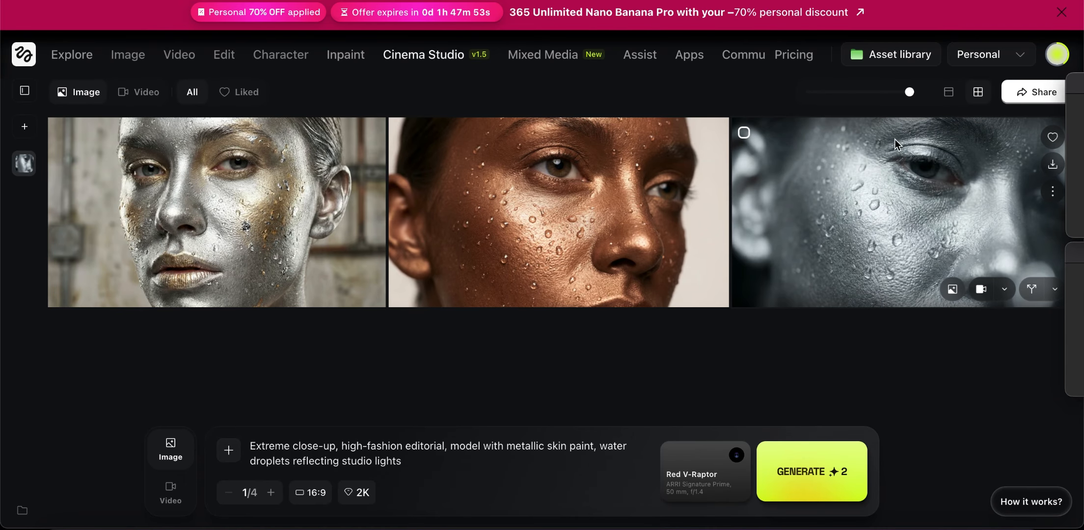
Step: Set the aperture to f/4 and compare it with the bronze-skin portrait in the gallery
{"action": "left_click", "coordinate": [697, 485]}
{"action": "scroll", "coordinate": [815, 255], "scroll_direction": "down", "scroll_amount": 3}
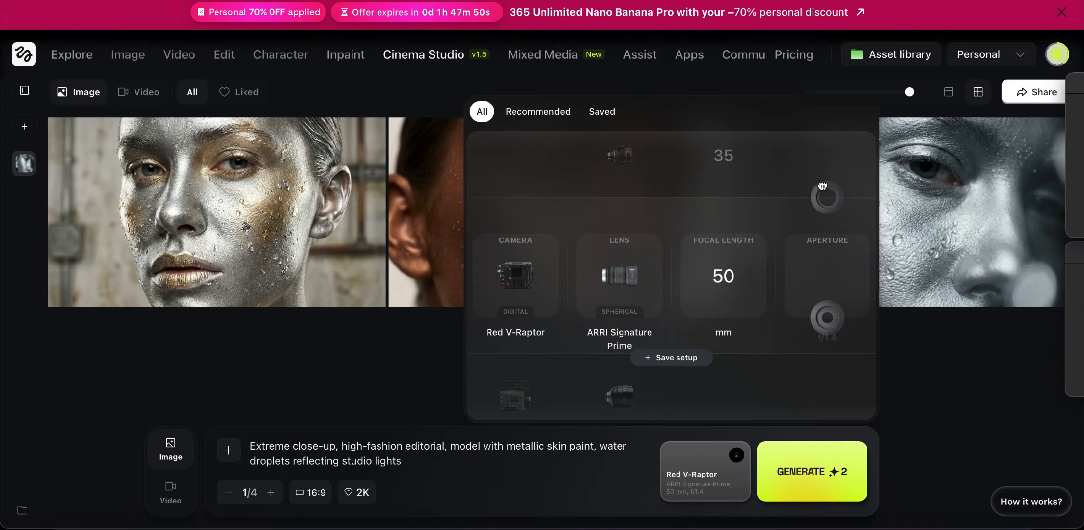
{"action": "left_click", "coordinate": [913, 363]}
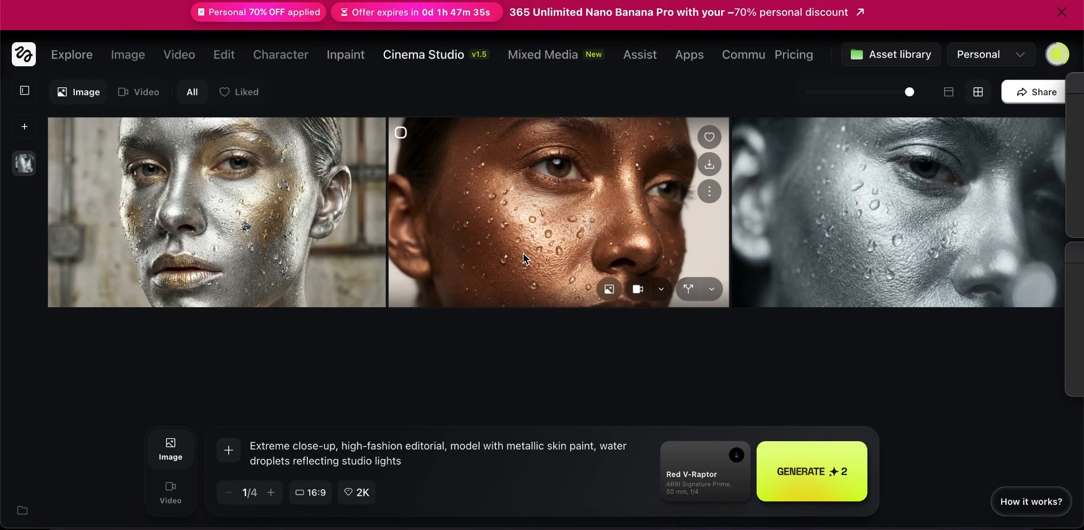
Step: Set the aperture to f/11 and compare it with the silver-and-gold portrait at full size
{"action": "left_click", "coordinate": [715, 475]}
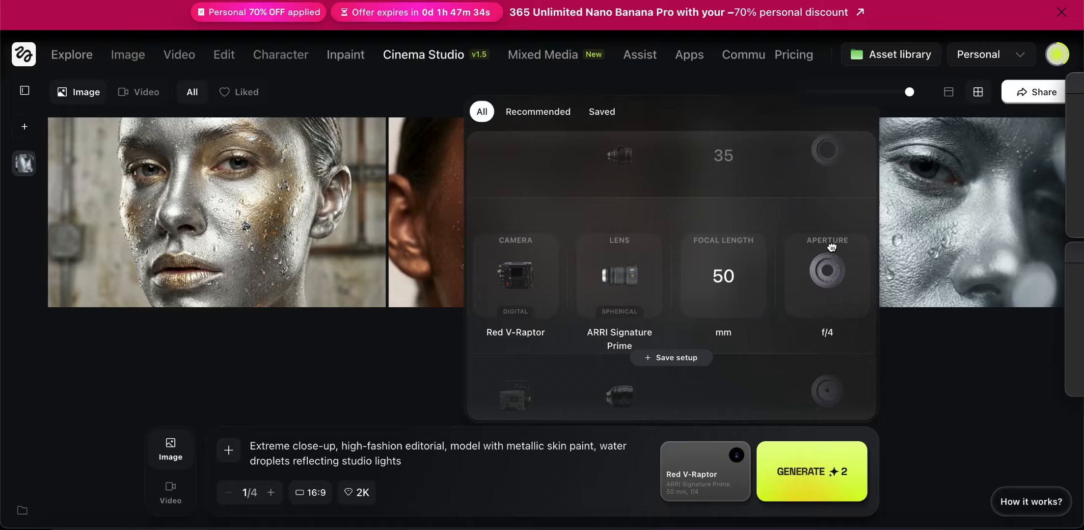
{"action": "left_click_drag", "start_coordinate": [832, 247], "coordinate": [831, 170]}
{"action": "left_click", "coordinate": [904, 351]}
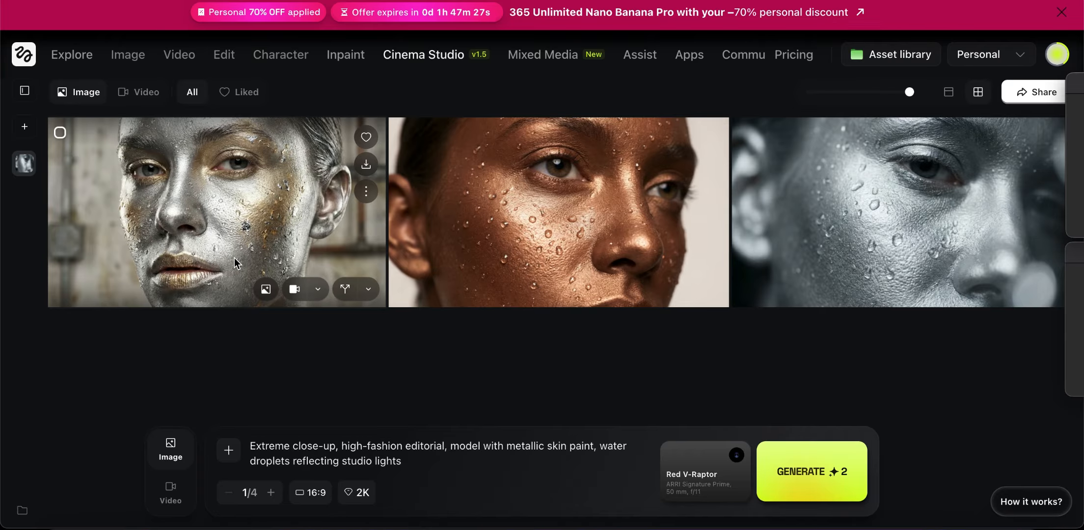
{"action": "left_click", "coordinate": [209, 233]}
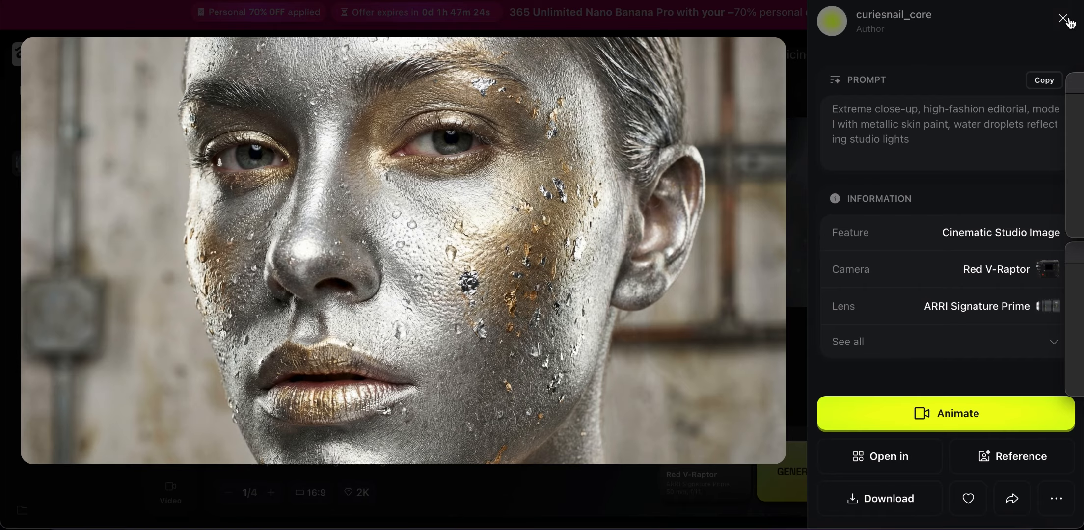
{"action": "left_click", "coordinate": [1064, 18]}
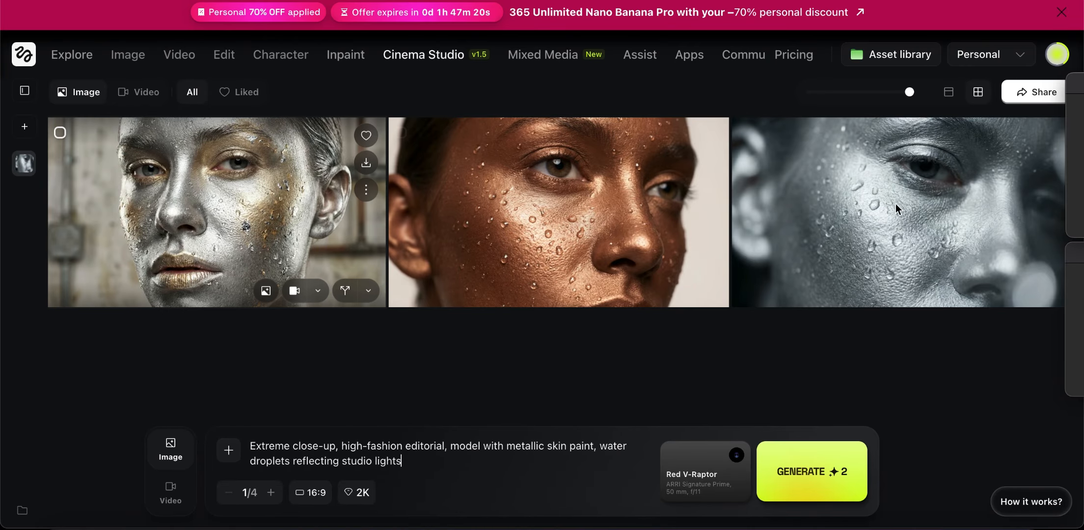
Step: Apply the recommended setup with Red V-Raptor, JDC Xtal Xpress, 35 mm and f/4, and generate another image from the same prompt
{"action": "left_click", "coordinate": [705, 461]}
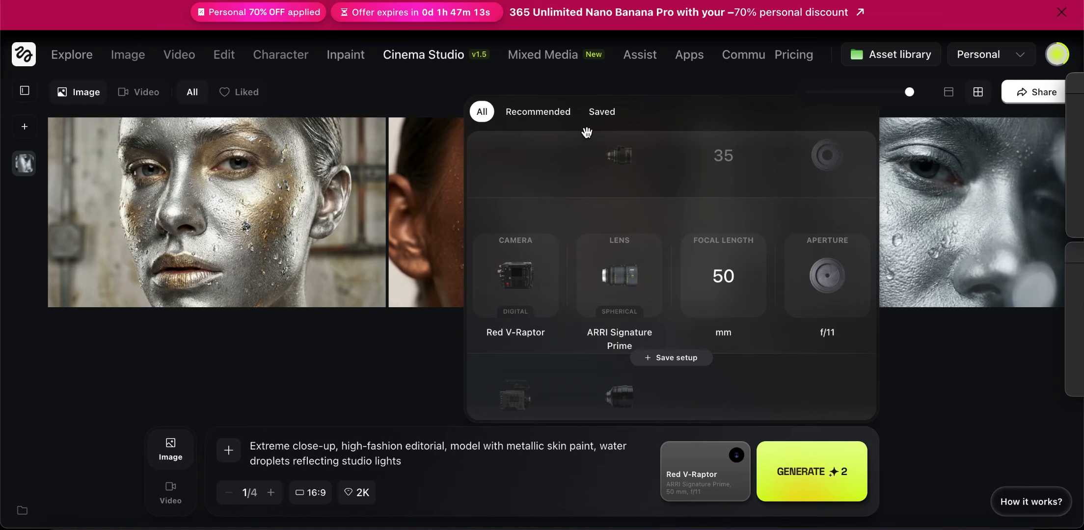
{"action": "left_click", "coordinate": [554, 109]}
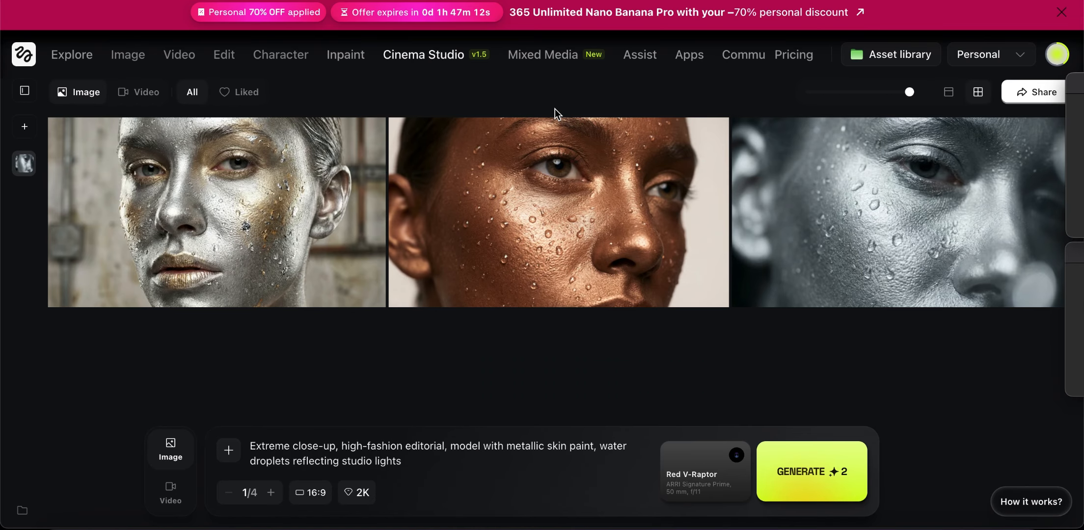
{"action": "left_click", "coordinate": [703, 474]}
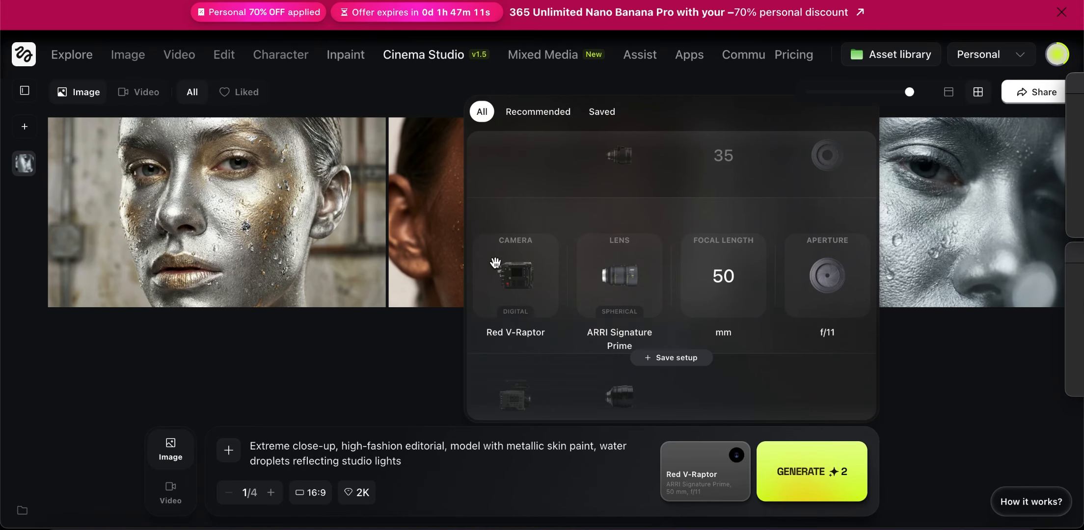
{"action": "left_click", "coordinate": [538, 122]}
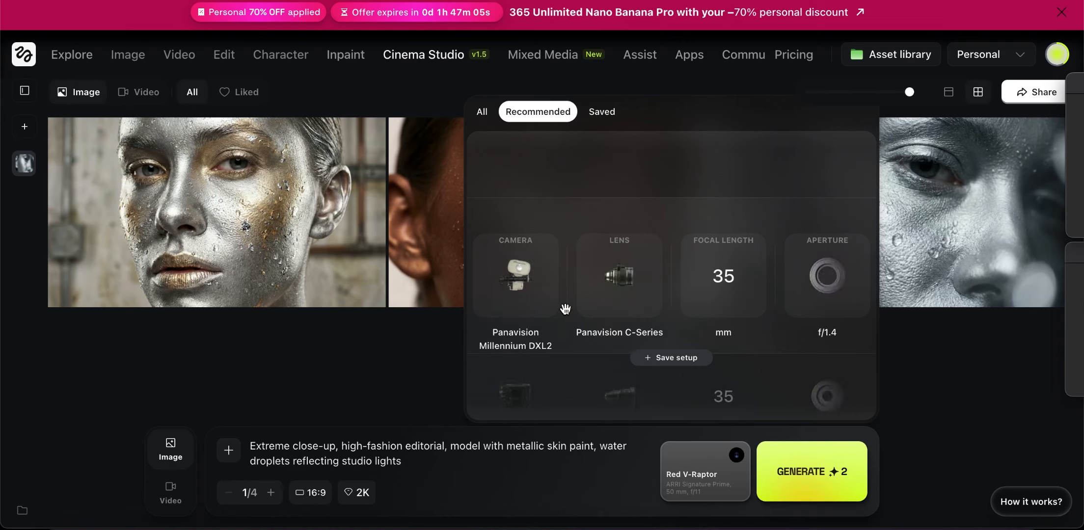
{"action": "left_click_drag", "start_coordinate": [528, 367], "coordinate": [526, 216]}
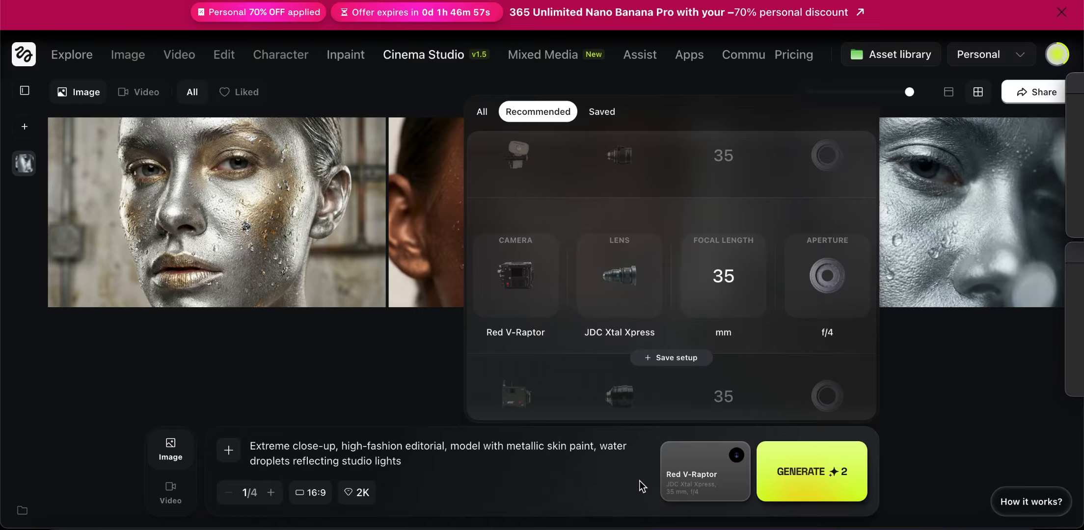
{"action": "left_click", "coordinate": [599, 472]}
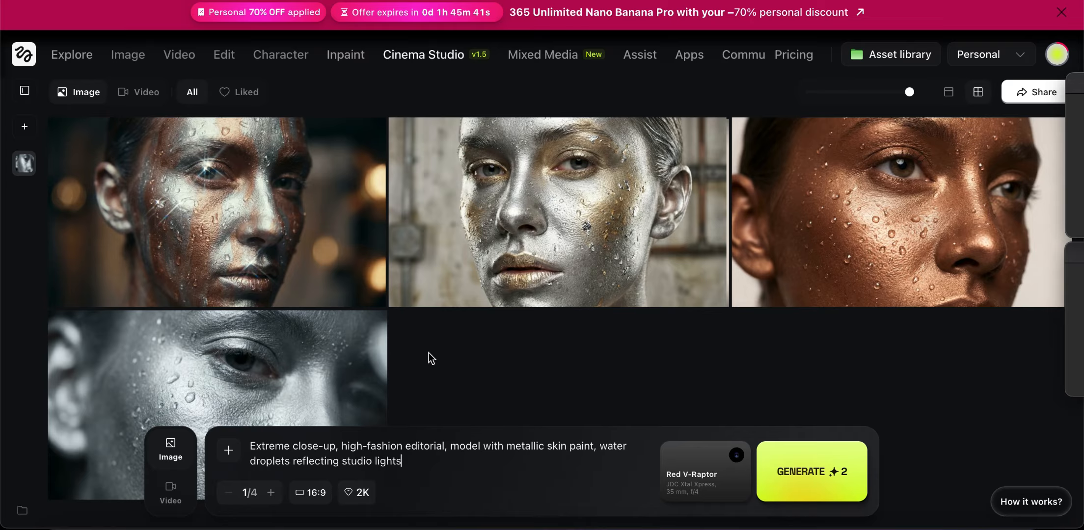
Step: Examine the new silver-and-copper portrait at full size and compare it with the earlier portraits in the gallery
{"action": "left_click", "coordinate": [318, 225]}
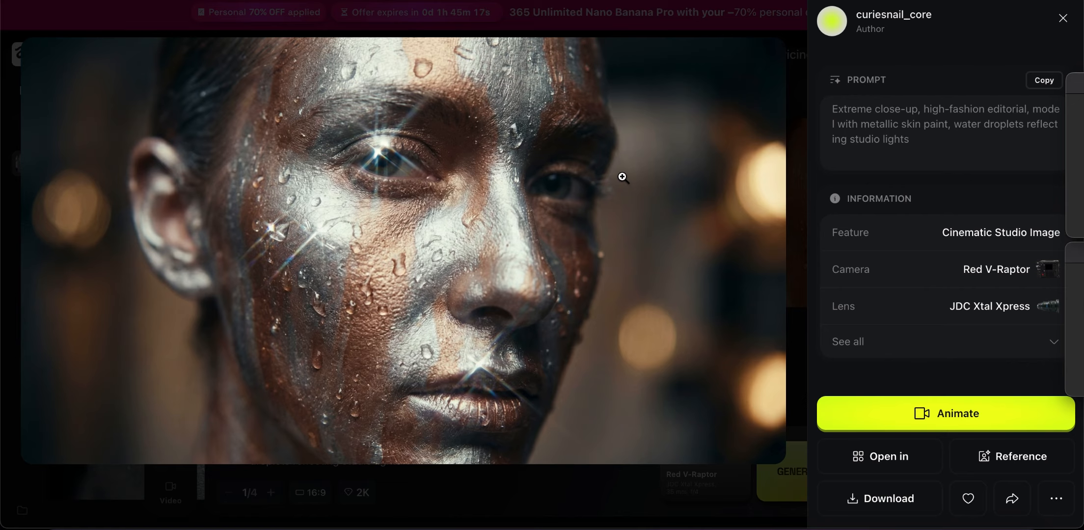
{"action": "left_click", "coordinate": [1063, 18]}
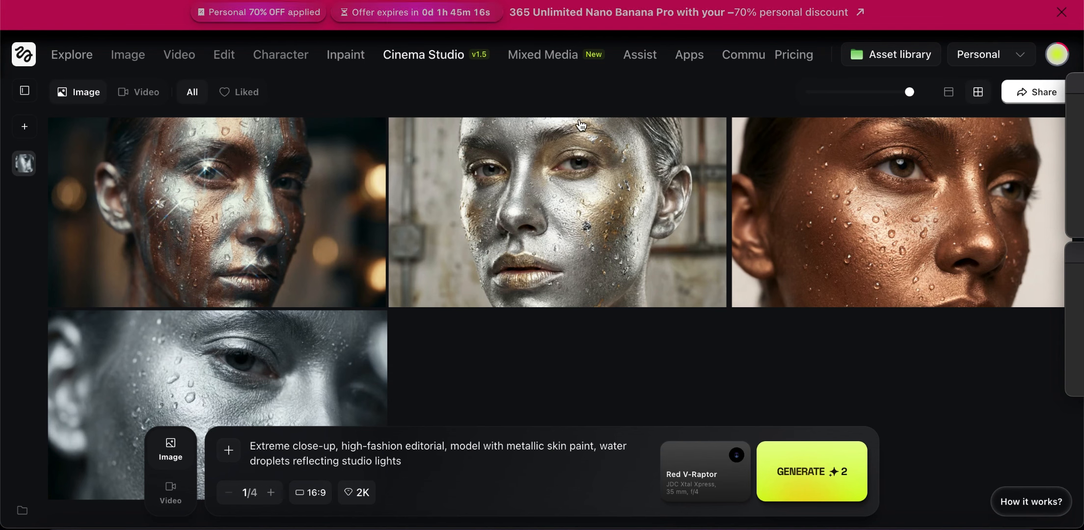
{"action": "scroll", "coordinate": [540, 371], "scroll_direction": "down", "scroll_amount": 1}
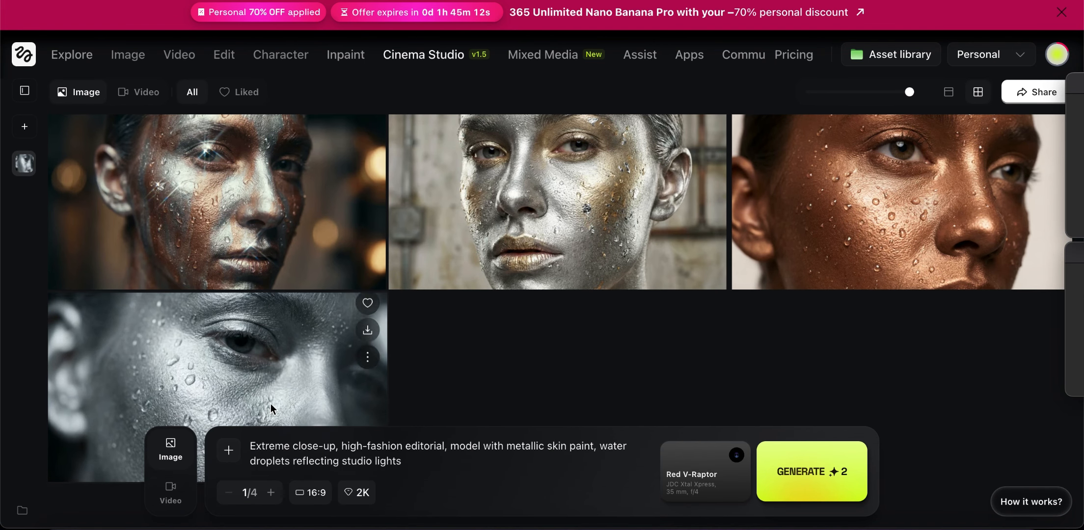
{"action": "scroll", "coordinate": [265, 380], "scroll_direction": "up", "scroll_amount": 1}
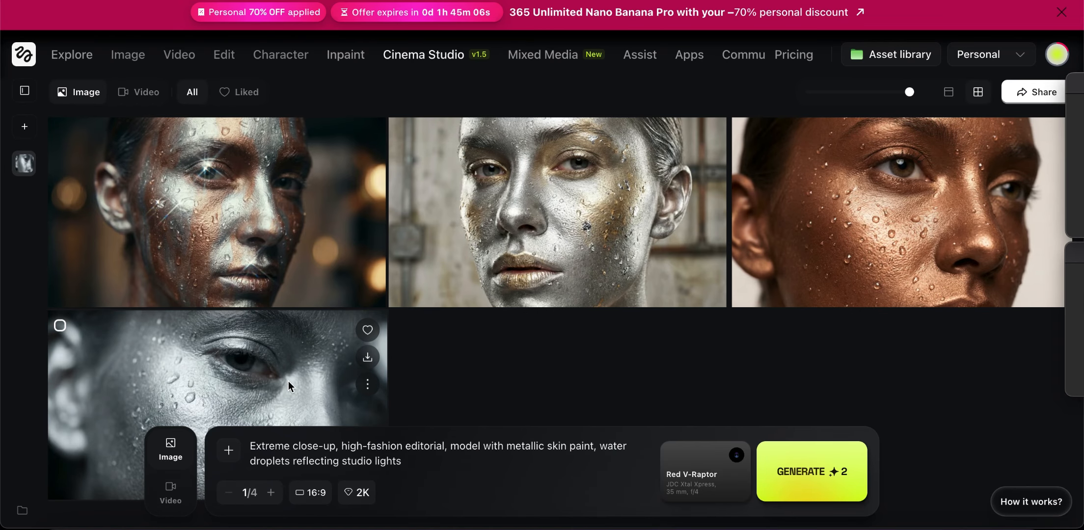
{"action": "scroll", "coordinate": [289, 368], "scroll_direction": "down", "scroll_amount": 3}
{"action": "scroll", "coordinate": [526, 330], "scroll_direction": "up", "scroll_amount": 3}
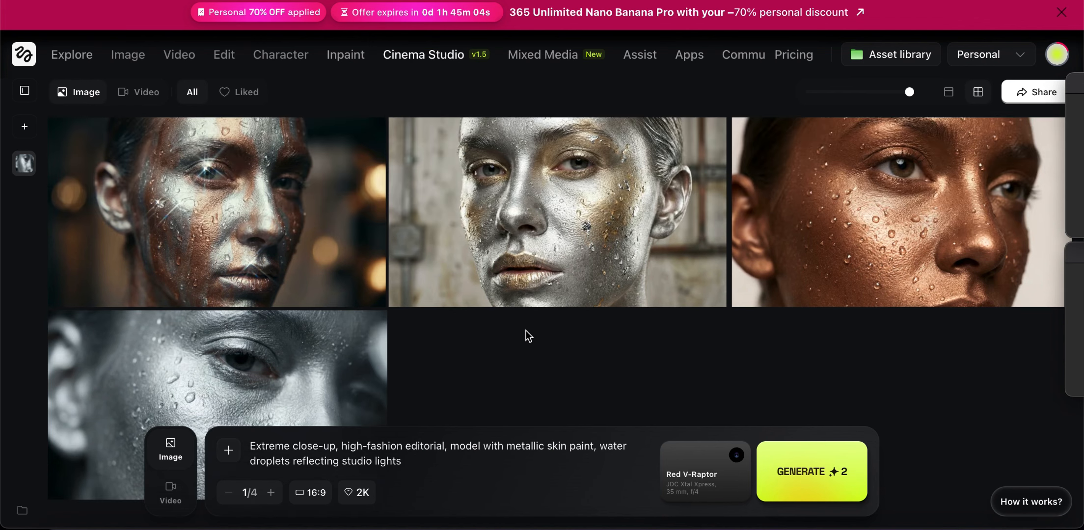
Step: Try the ARRI Signature Prime and Cooke S4 lenses in the camera setup at 35 mm and f/4
{"action": "left_click", "coordinate": [711, 474]}
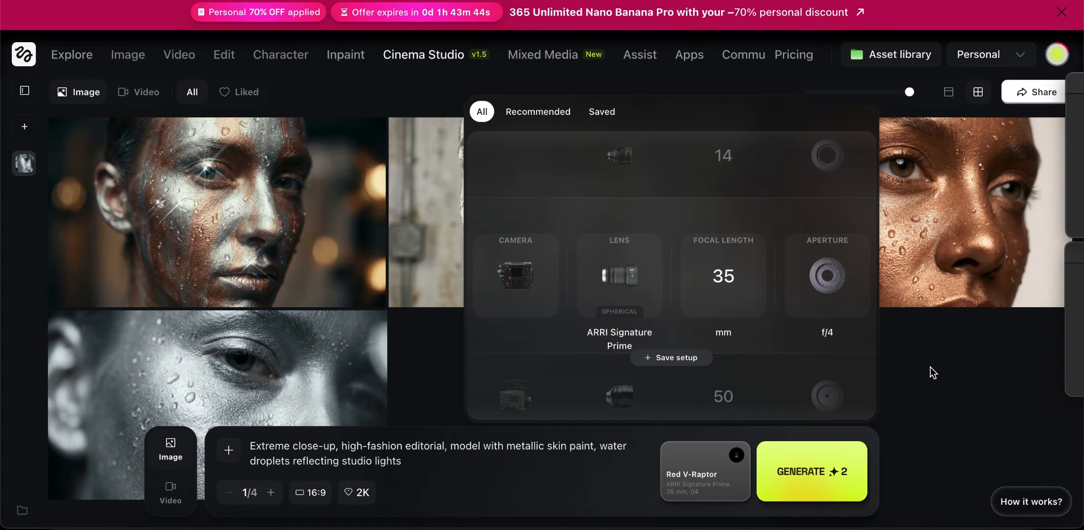
{"action": "key", "text": "Escape"}
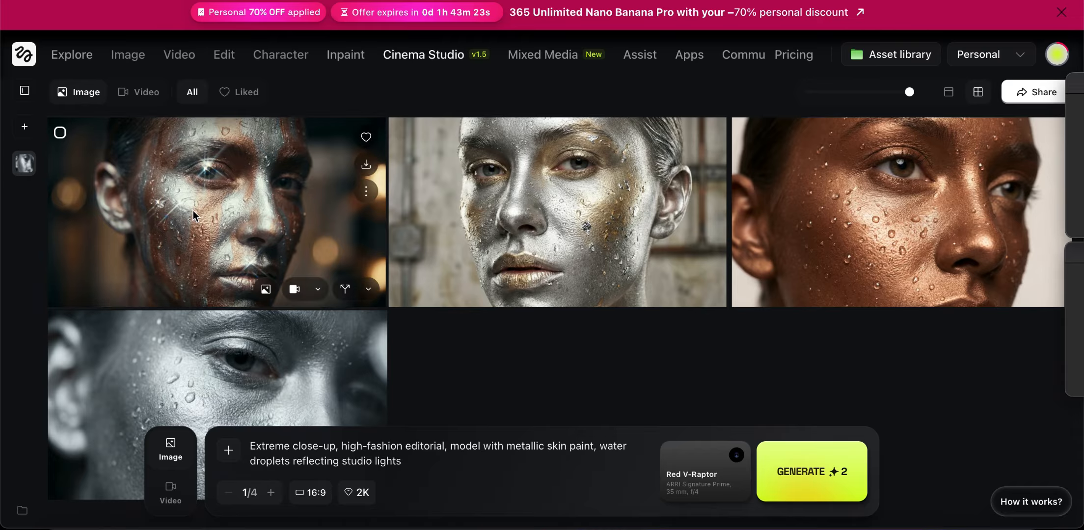
{"action": "left_click", "coordinate": [709, 478]}
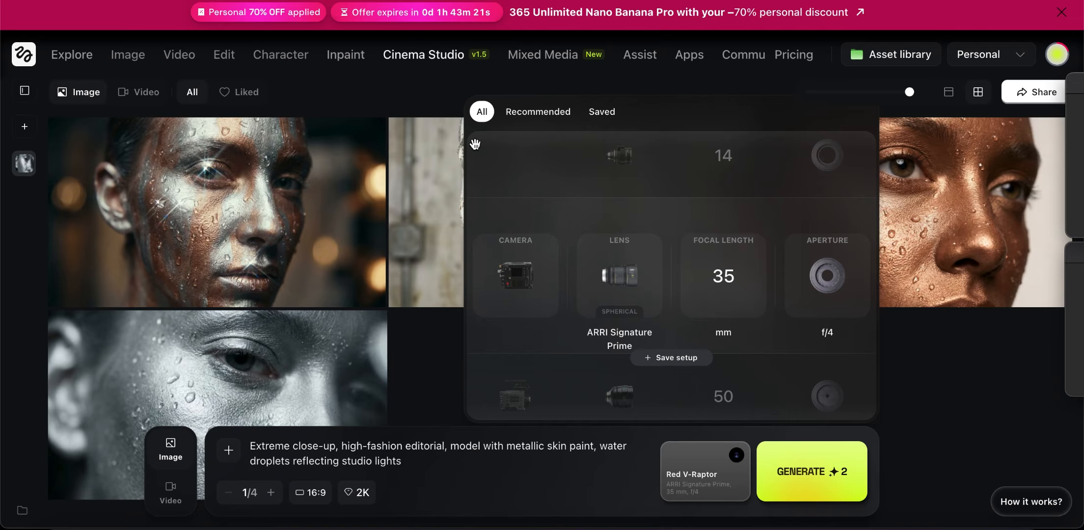
{"action": "scroll", "coordinate": [630, 310], "scroll_direction": "down", "scroll_amount": 1}
{"action": "scroll", "coordinate": [723, 294], "scroll_direction": "down", "scroll_amount": 1}
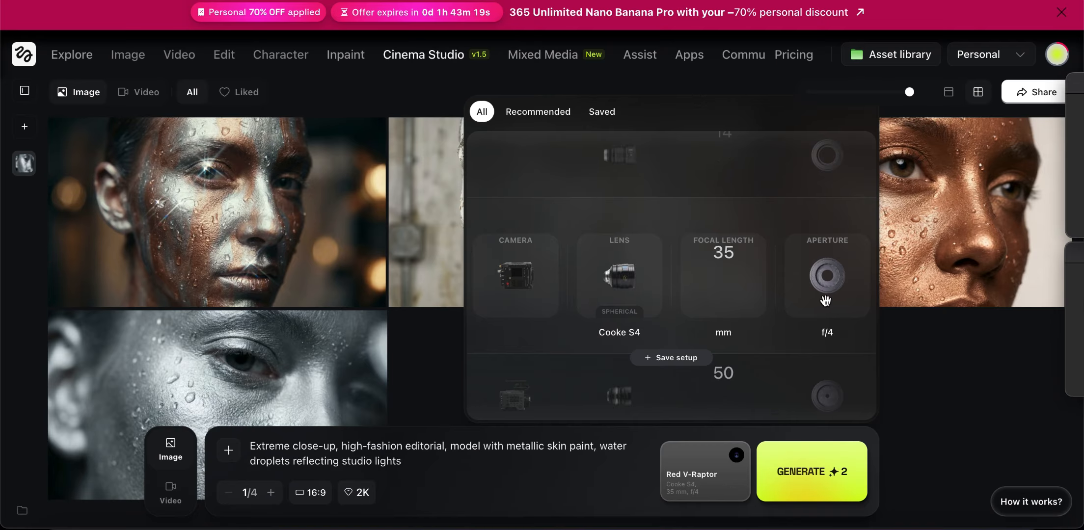
Step: Review the recommended camera setup, and set the lens to Petzval in the full equipment list
{"action": "left_click", "coordinate": [530, 114]}
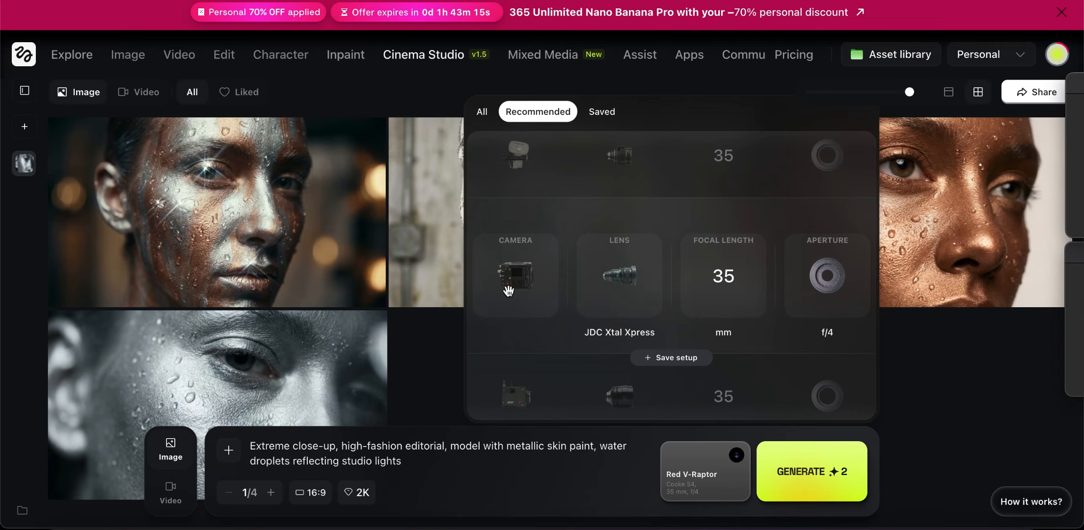
{"action": "left_click", "coordinate": [481, 113]}
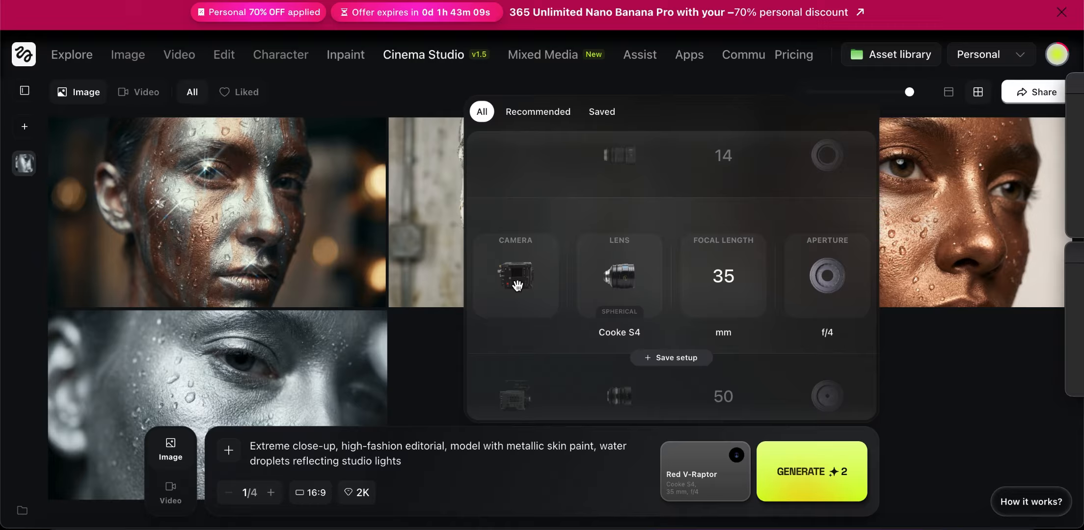
{"action": "left_click_drag", "start_coordinate": [743, 292], "coordinate": [758, 218]}
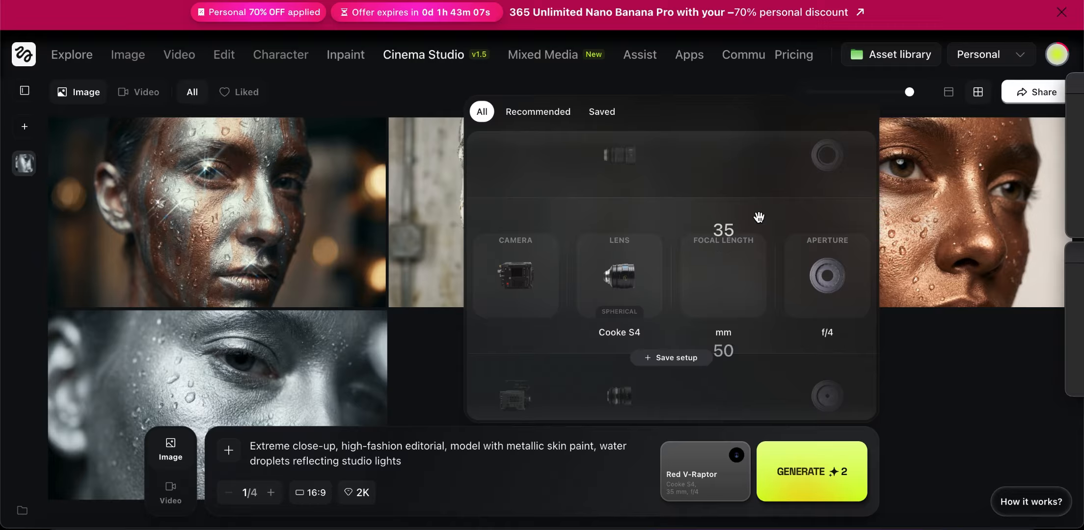
{"action": "left_click_drag", "start_coordinate": [611, 289], "coordinate": [624, 216]}
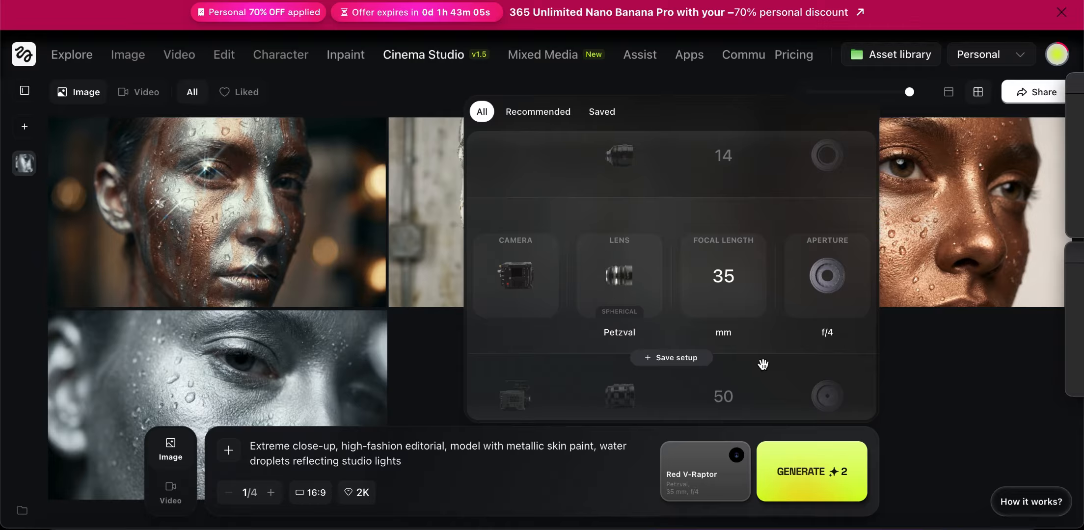
{"action": "left_click", "coordinate": [951, 390]}
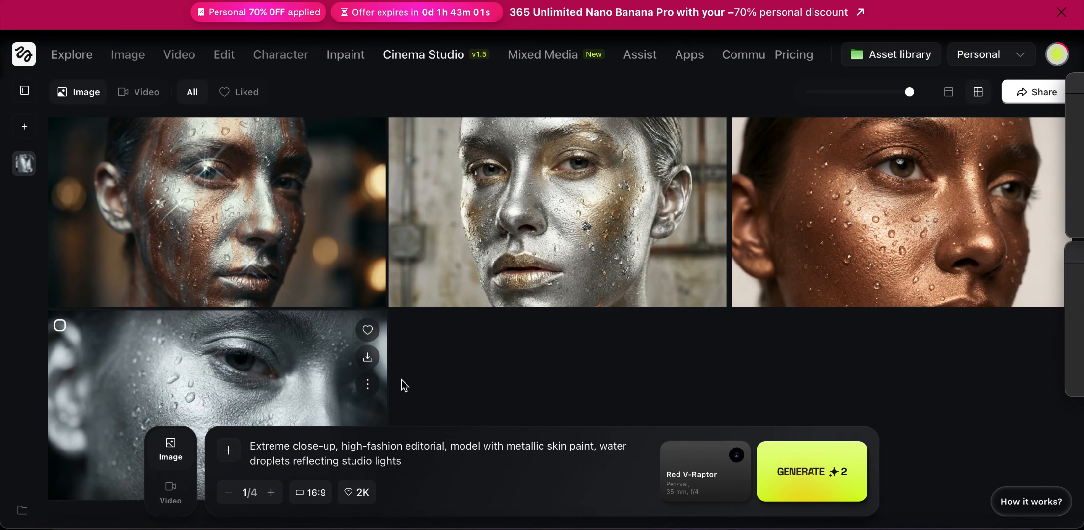
{"action": "left_click", "coordinate": [450, 464]}
{"action": "key", "text": "ctrl+a"}
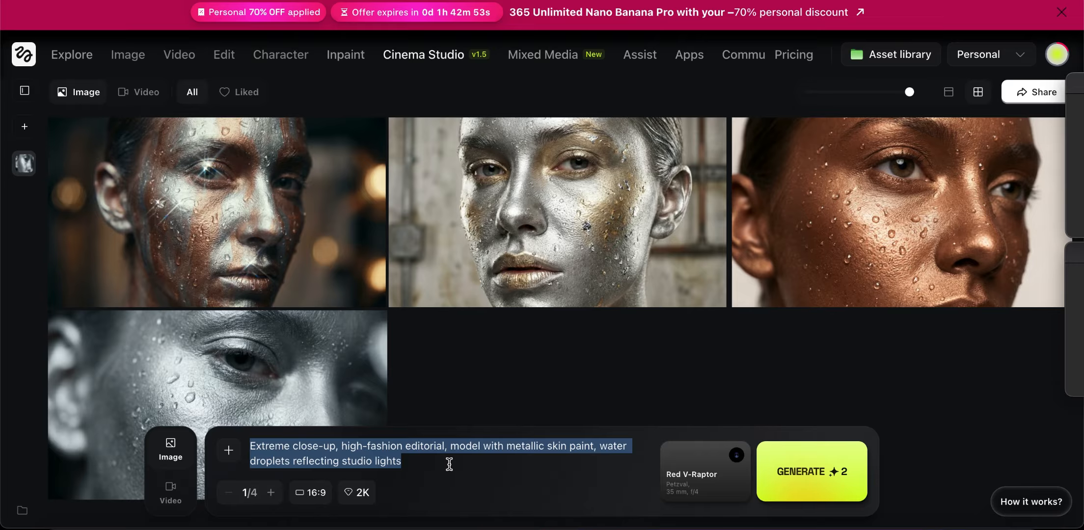
{"action": "left_click", "coordinate": [449, 464]}
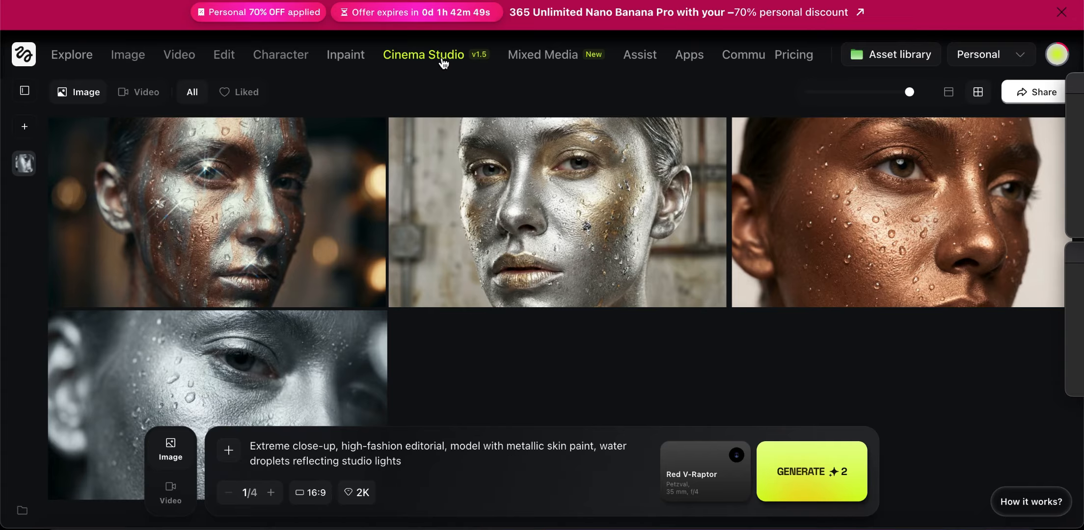
Step: Set the aperture to f/1.4 for the Petzval lens and close the camera setup
{"action": "left_click", "coordinate": [702, 468]}
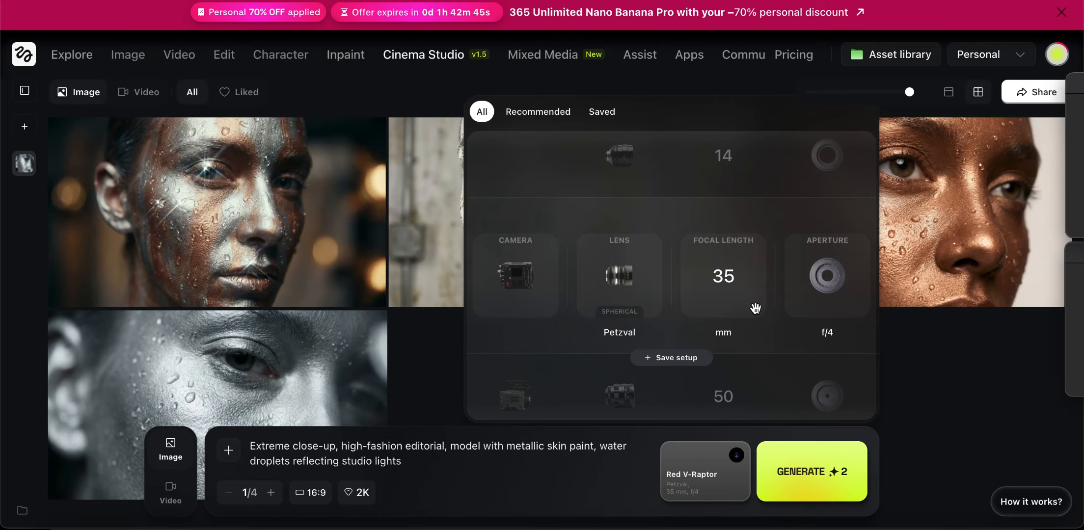
{"action": "left_click_drag", "start_coordinate": [837, 269], "coordinate": [832, 396]}
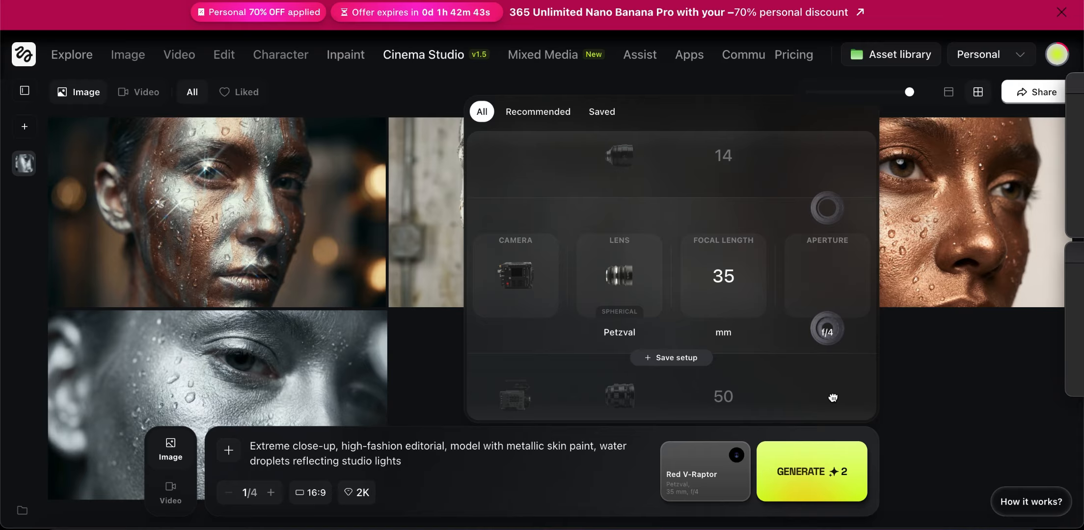
{"action": "left_click_drag", "start_coordinate": [834, 275], "coordinate": [891, 374]}
{"action": "left_click", "coordinate": [917, 374]}
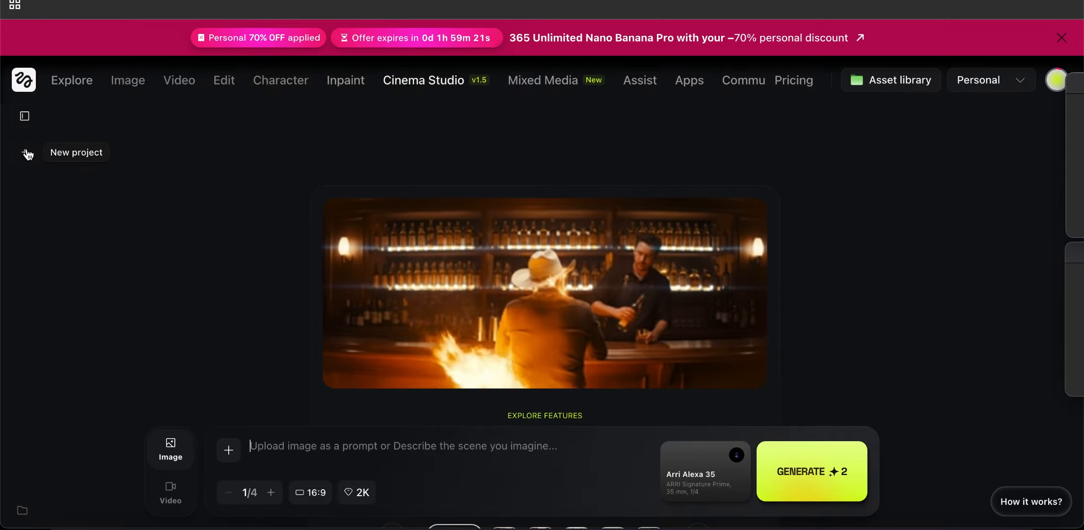
Step: Create a new project with the prompt "polar bear and black bear in ice fighting" and choose the IMAX Film Camera
{"action": "left_click", "coordinate": [26, 151]}
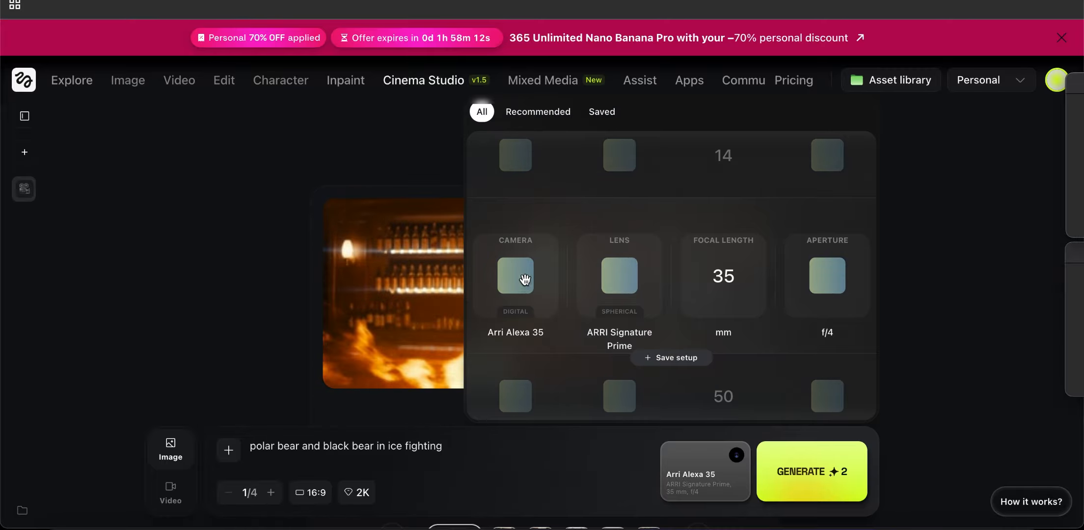
{"action": "scroll", "coordinate": [537, 268], "scroll_direction": "down", "scroll_amount": 1}
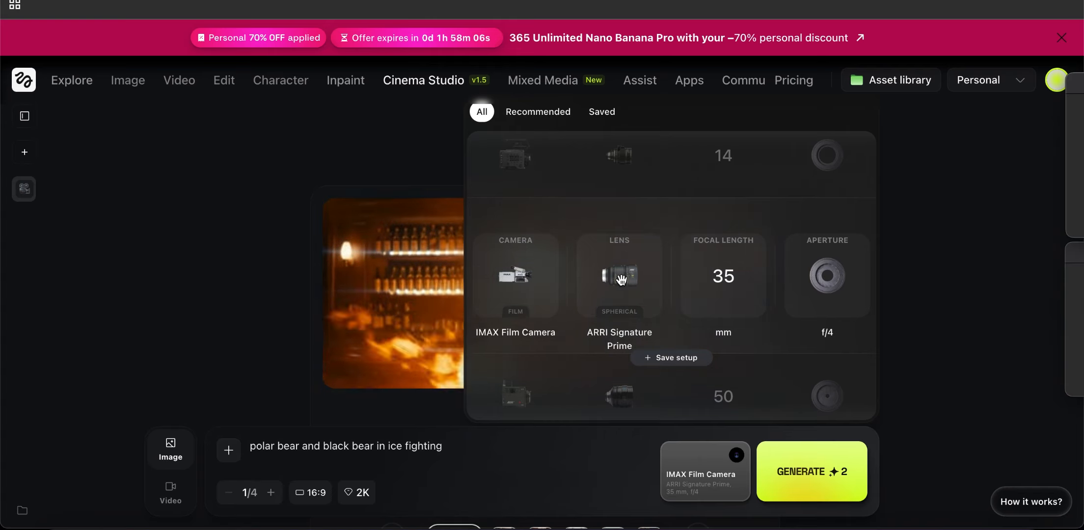
Step: Set the lens to Cooke S4 and the aperture to f/11, keeping the focal length at 35 mm, and close the camera setup
{"action": "scroll", "coordinate": [618, 265], "scroll_direction": "down", "scroll_amount": 1}
{"action": "left_click_drag", "start_coordinate": [641, 248], "coordinate": [632, 371]}
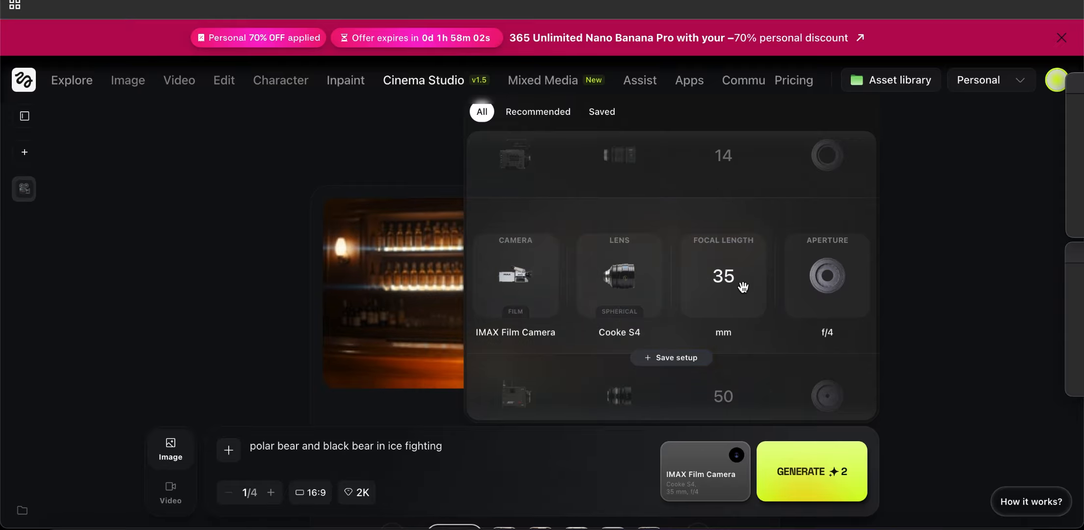
{"action": "left_click_drag", "start_coordinate": [729, 282], "coordinate": [766, 295]}
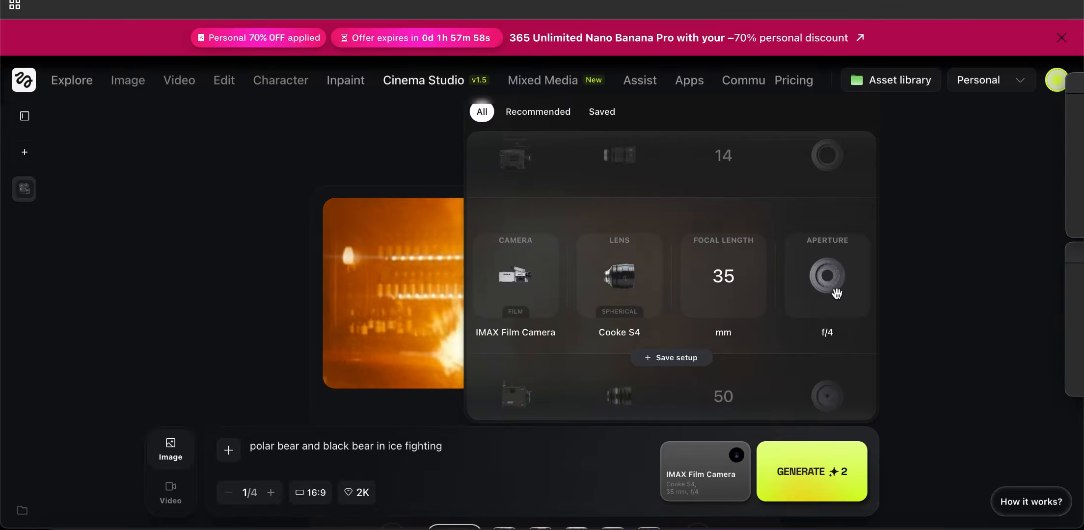
{"action": "scroll", "coordinate": [835, 211], "scroll_direction": "down", "scroll_amount": 3}
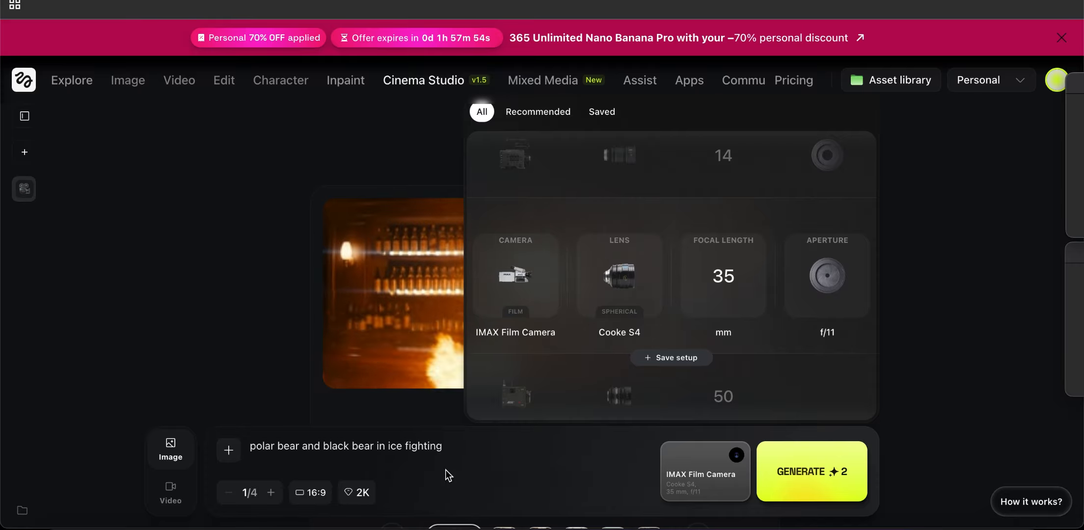
{"action": "left_click", "coordinate": [480, 446]}
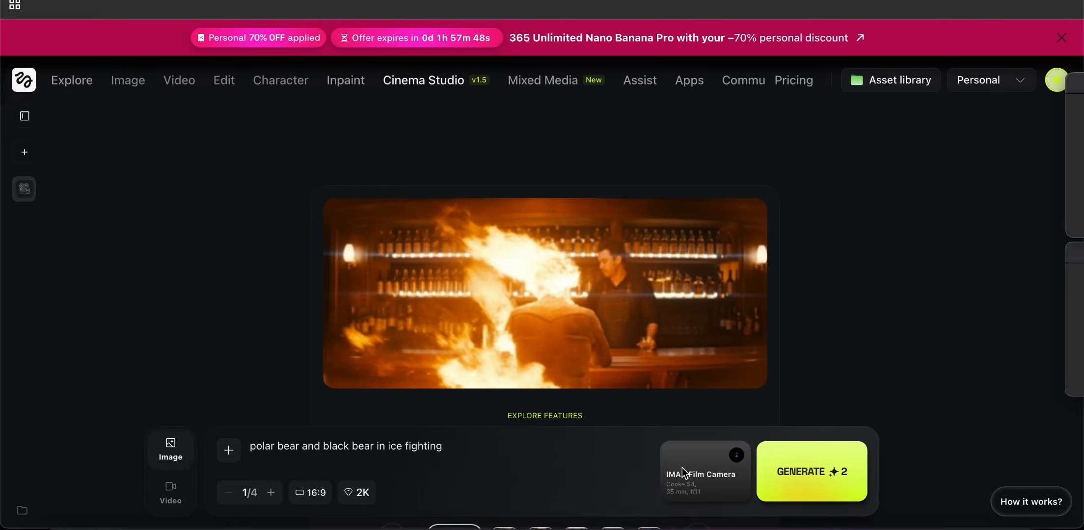
Step: Generate the polar bear and black bear image, and create What's next? shots from it
{"action": "left_click", "coordinate": [830, 471]}
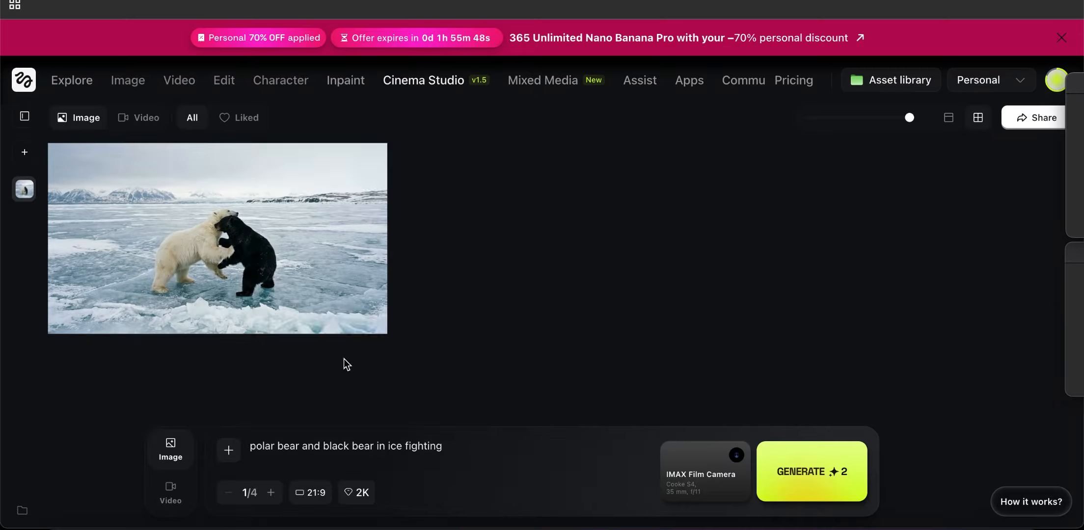
{"action": "mouse_move", "coordinate": [346, 280]}
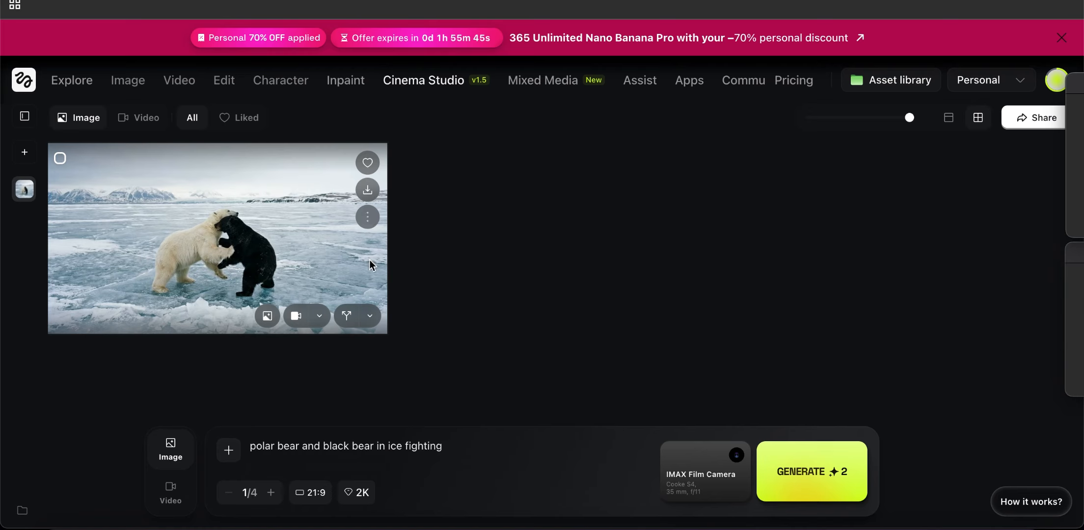
{"action": "left_click", "coordinate": [371, 317]}
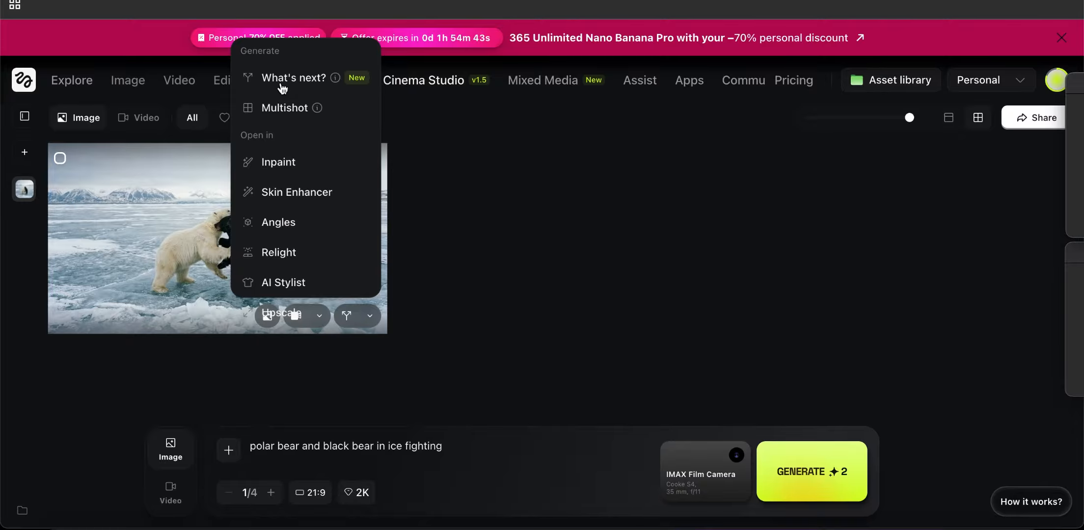
{"action": "left_click", "coordinate": [300, 78]}
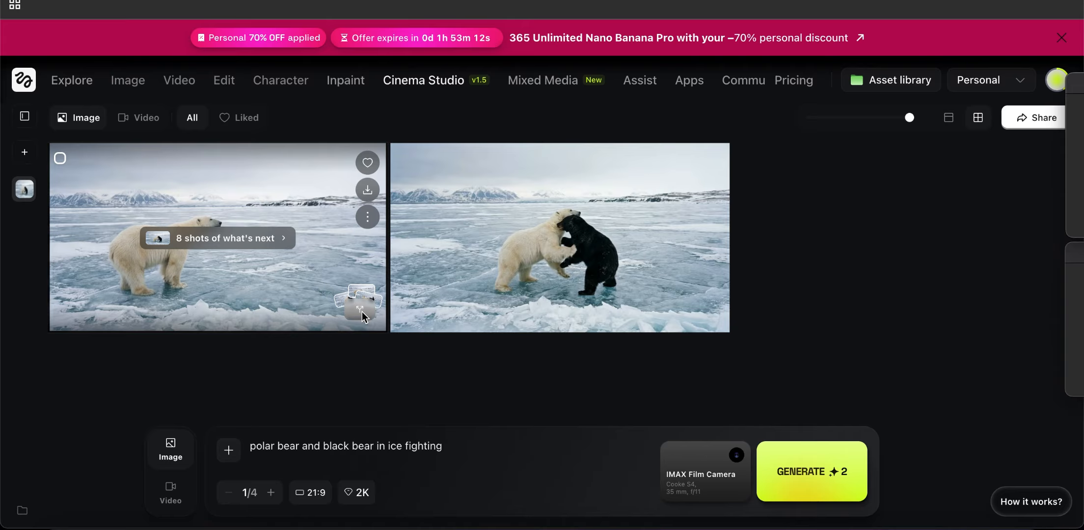
Step: Open the set of what's-next shots, view each one through to the original bear image, and close the viewer
{"action": "left_click", "coordinate": [225, 238]}
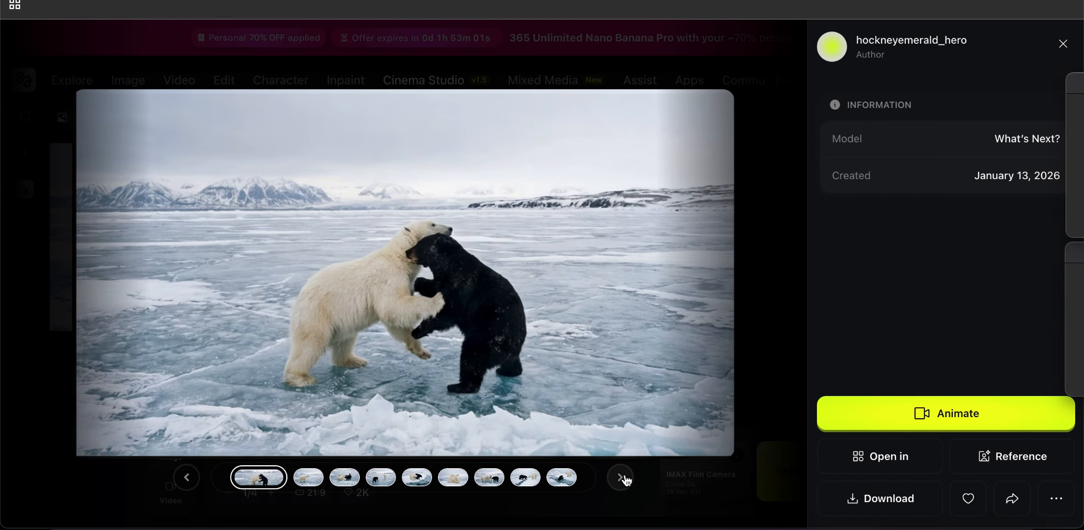
{"action": "key", "text": "Escape"}
{"action": "key", "text": "Right"}
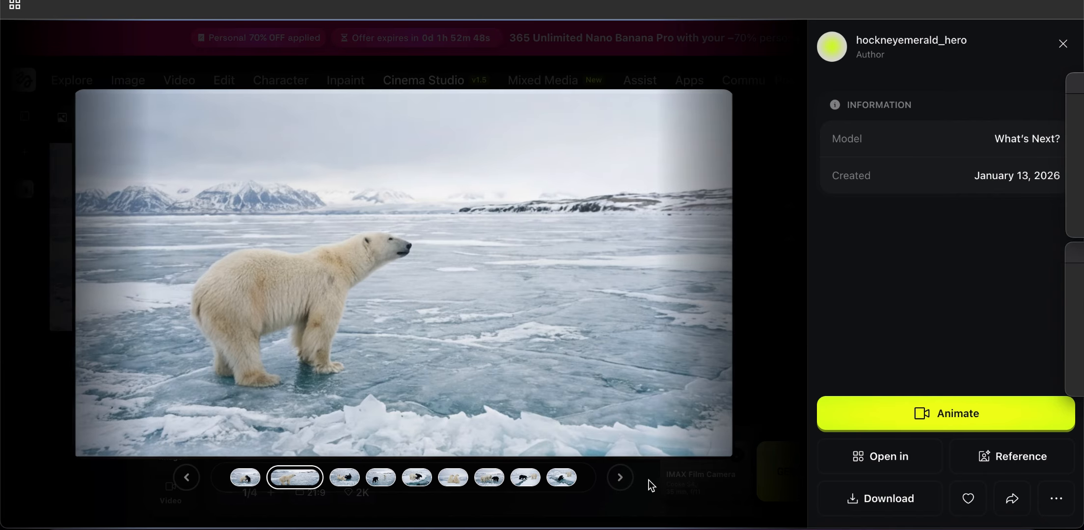
{"action": "key", "text": "Right"}
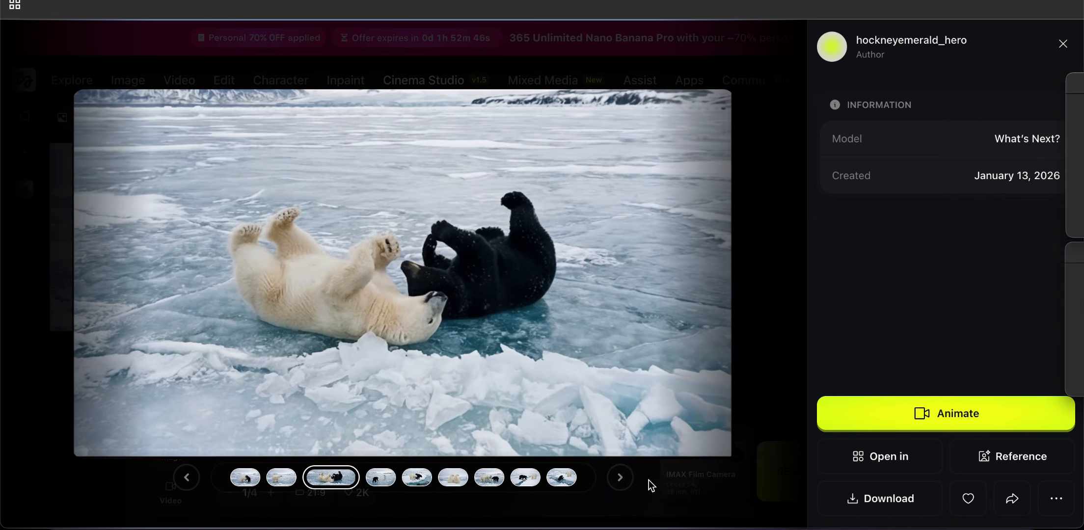
{"action": "key", "text": "Right"}
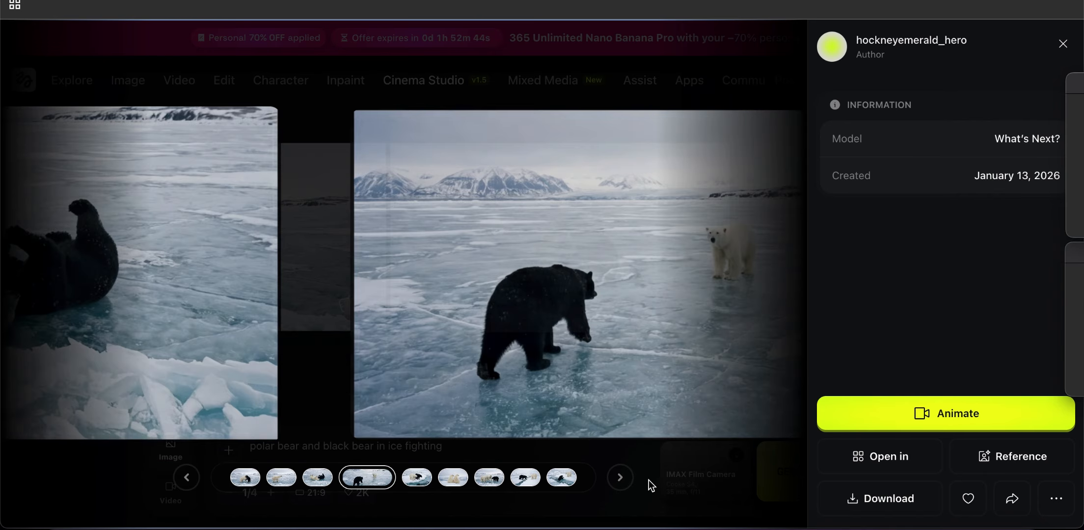
{"action": "key", "text": "Right"}
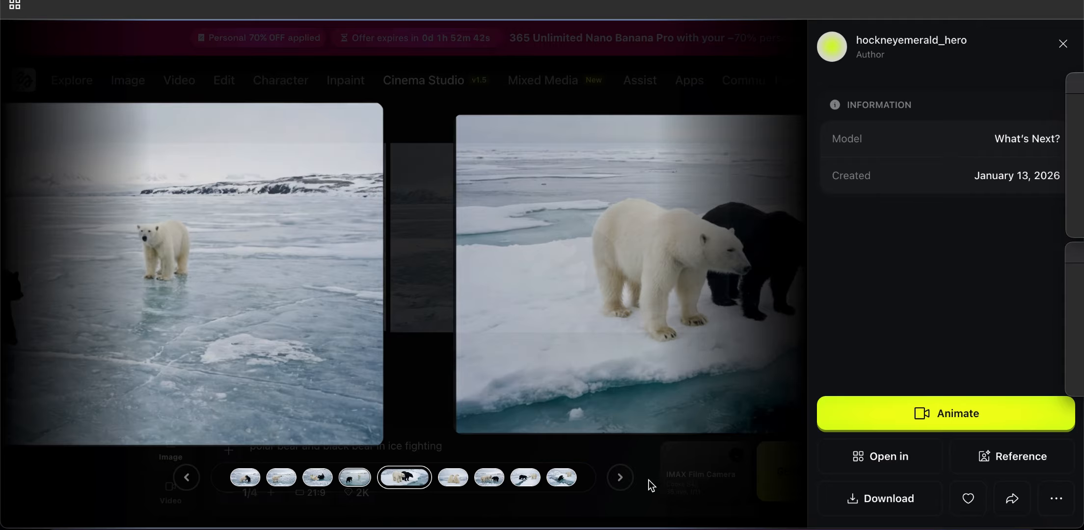
{"action": "key", "text": "Right"}
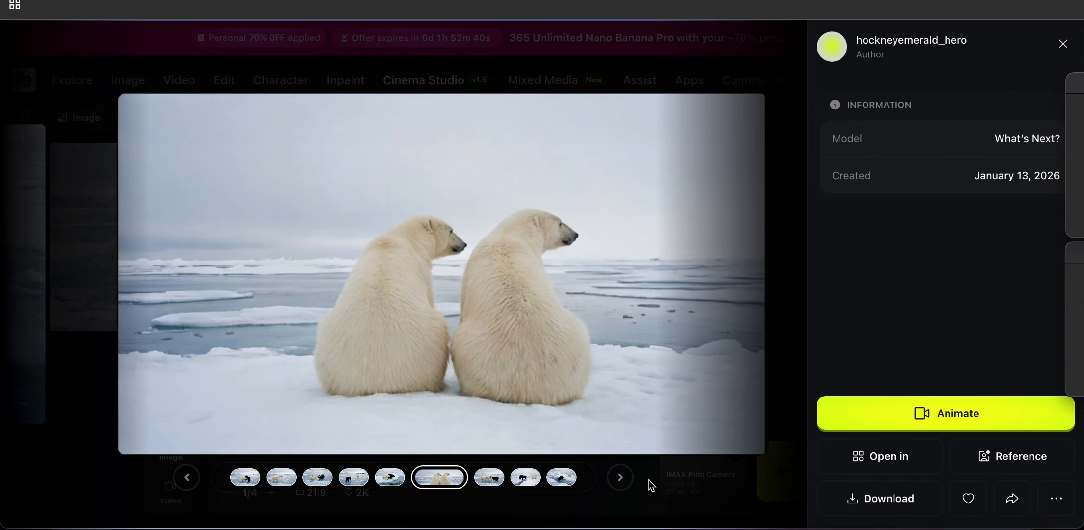
{"action": "key", "text": "Right"}
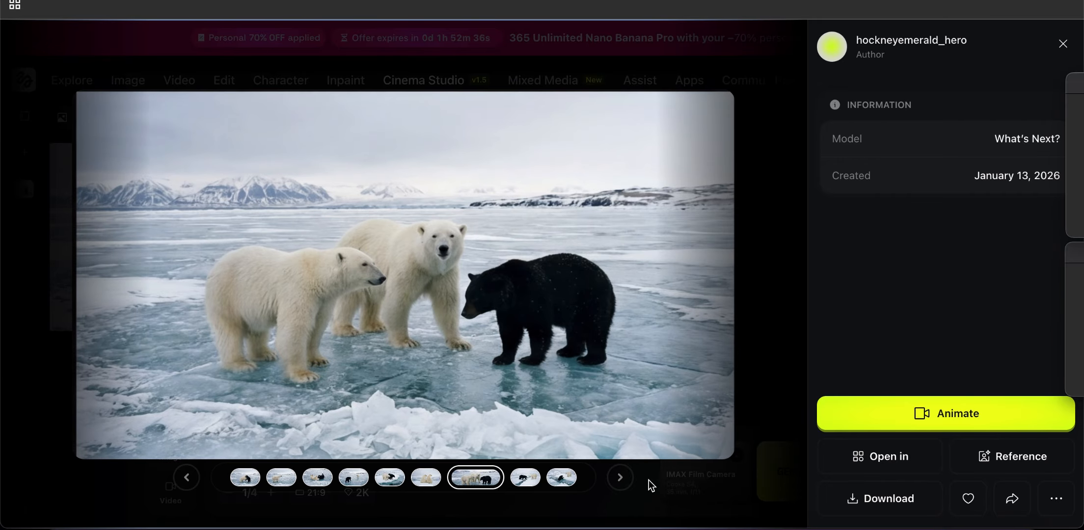
{"action": "key", "text": "Right"}
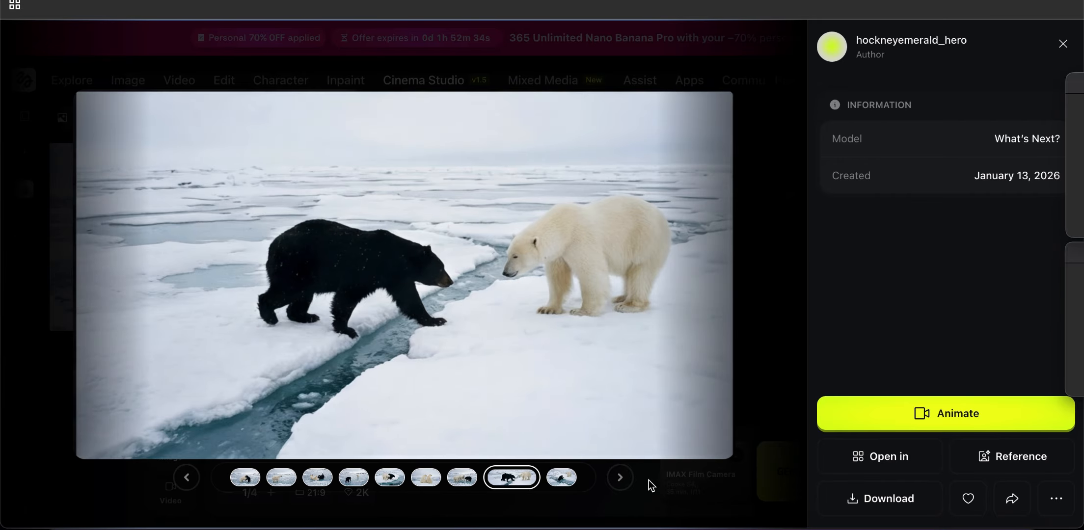
{"action": "key", "text": "Right"}
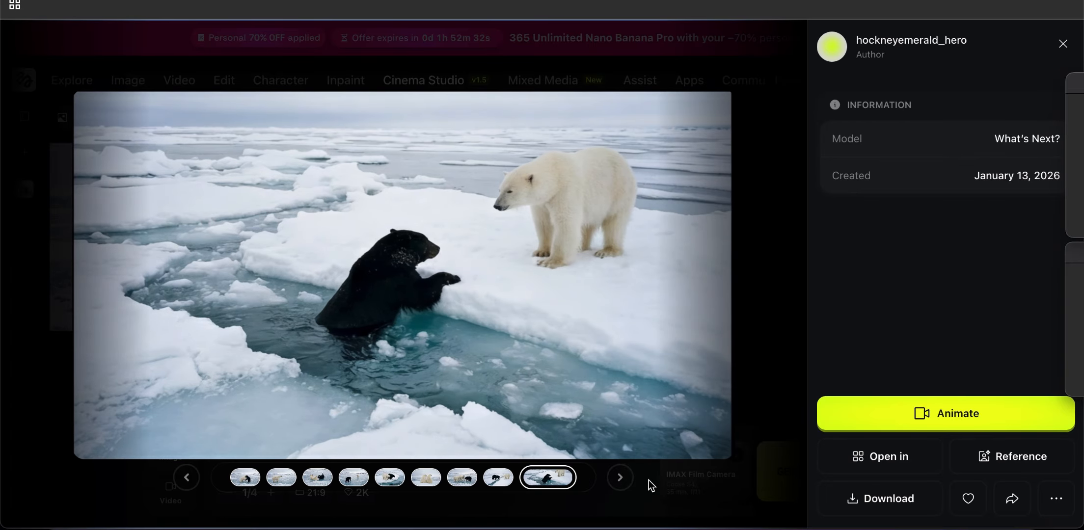
{"action": "key", "text": "Right"}
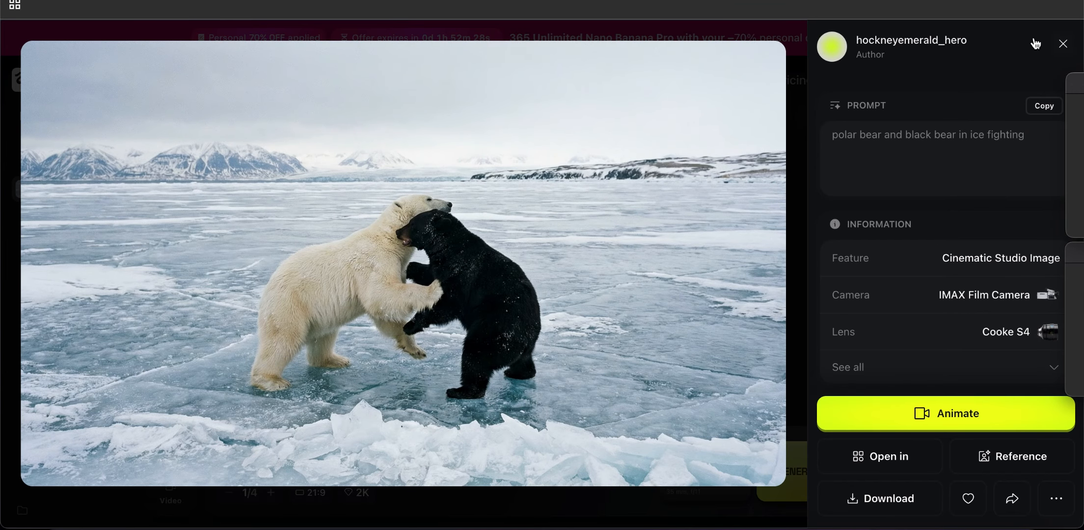
{"action": "left_click", "coordinate": [1062, 43]}
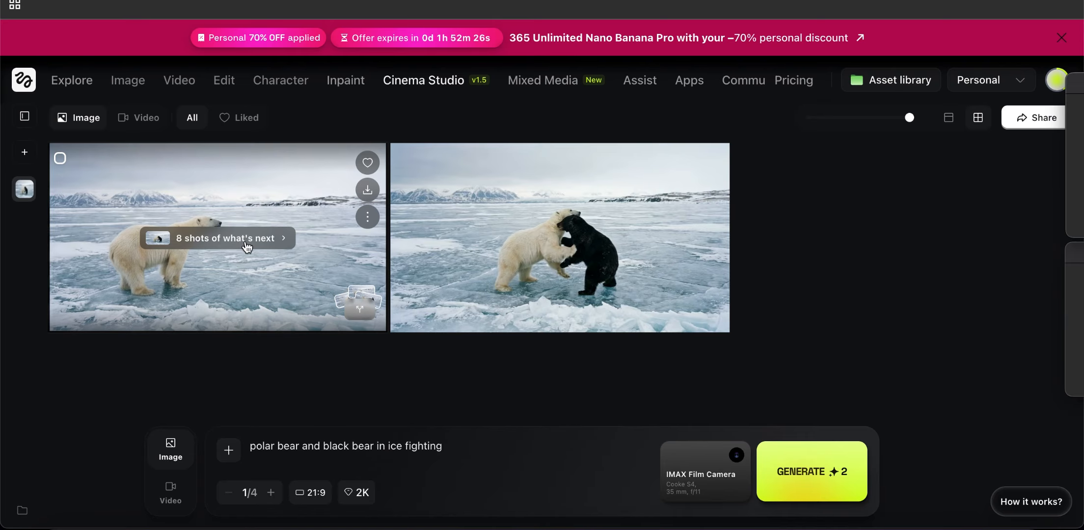
Step: Reopen the what's-next shots, compare how each continues the bear fight, and return to the first image
{"action": "left_click", "coordinate": [243, 239]}
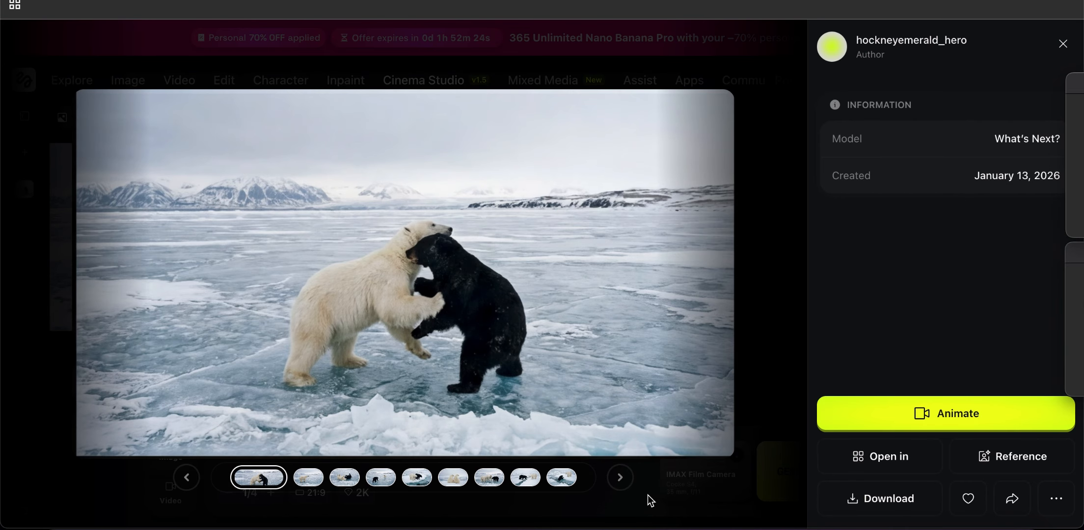
{"action": "key", "text": "Right"}
{"action": "key", "text": "Right"}
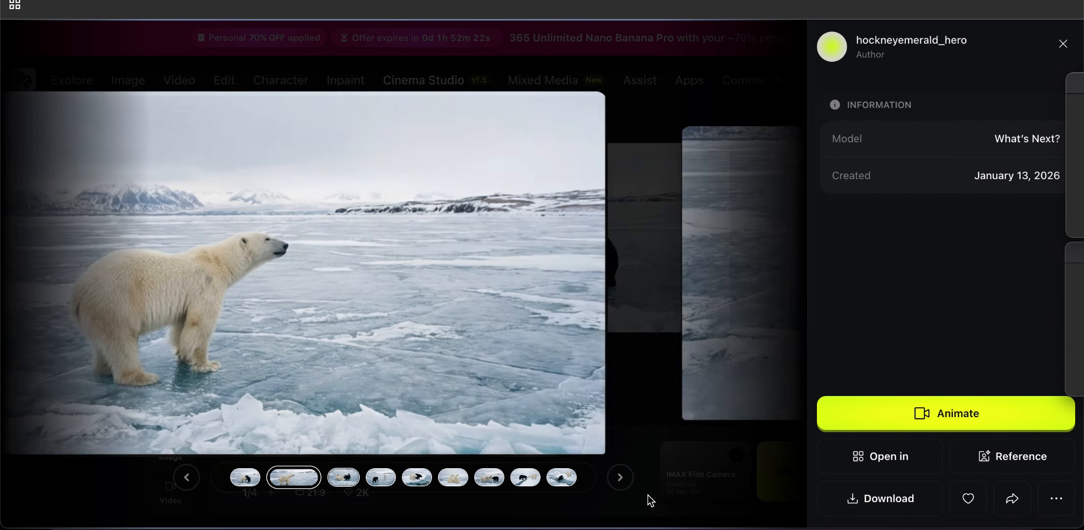
{"action": "key", "text": "Right"}
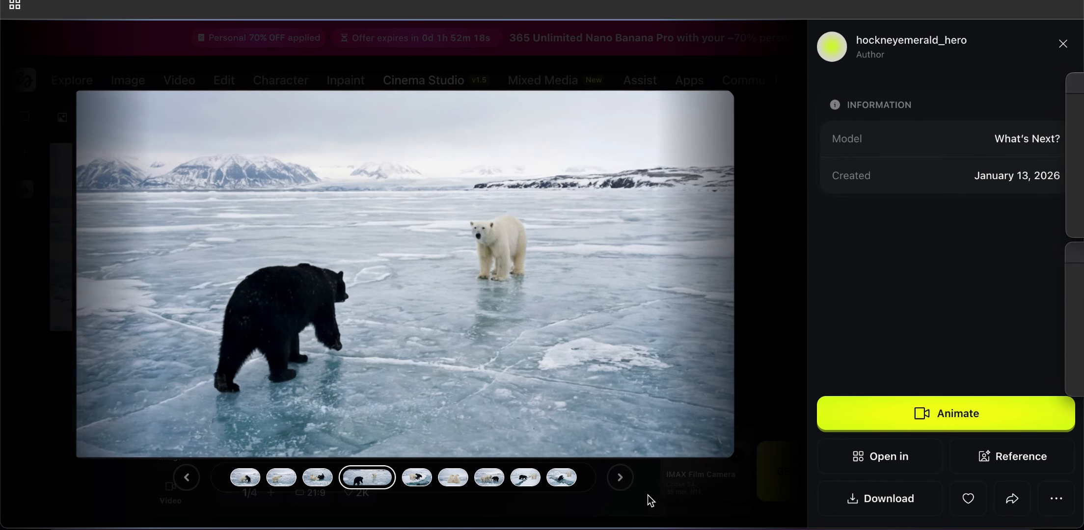
{"action": "key", "text": "Right"}
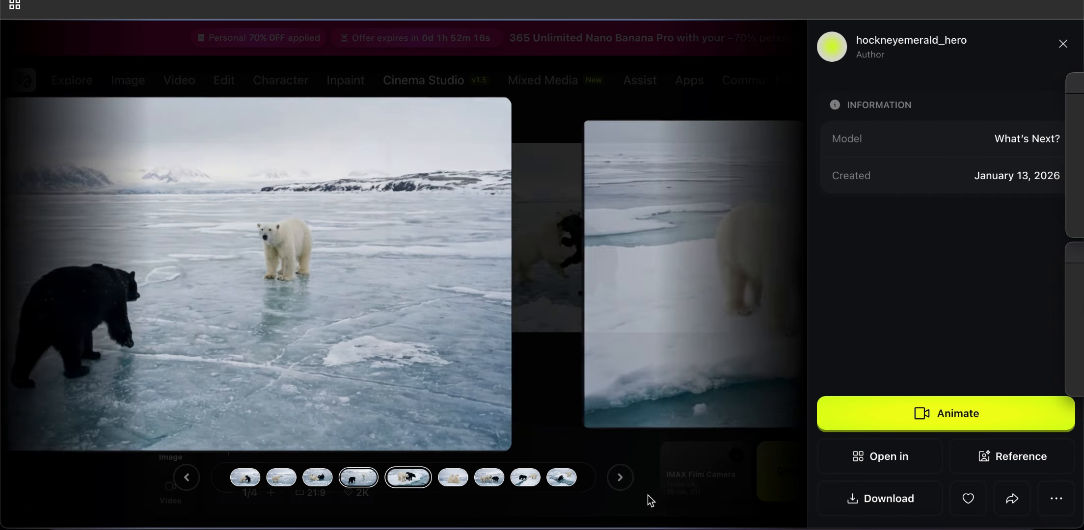
{"action": "key", "text": "Right"}
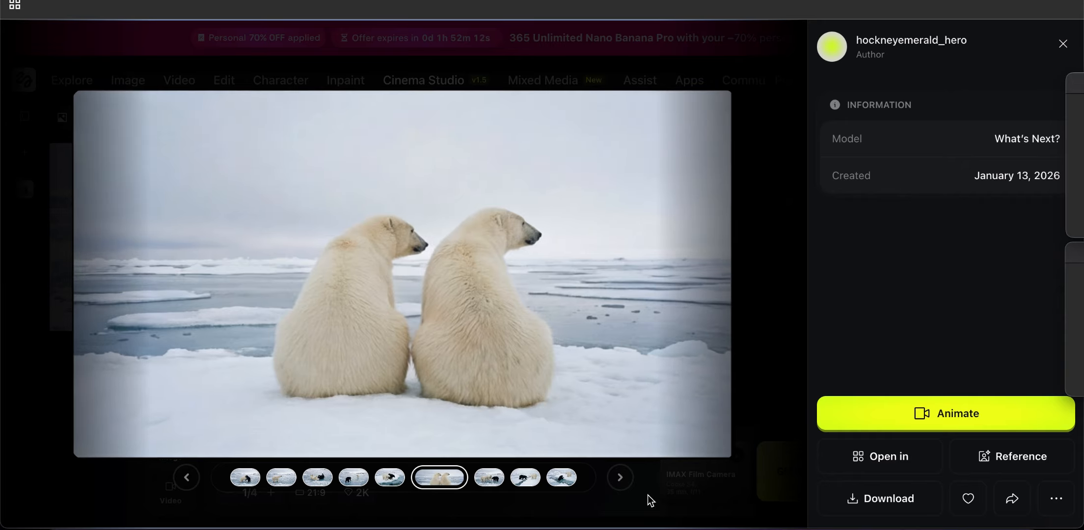
{"action": "key", "text": "Right"}
{"action": "key", "text": "Right"}
{"action": "key", "text": "Right"}
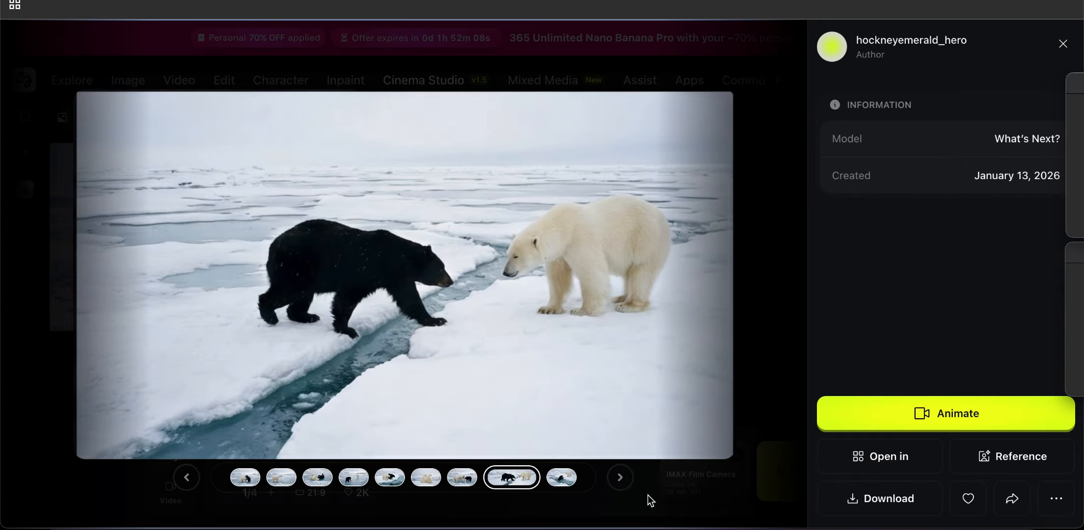
{"action": "key", "text": "Left"}
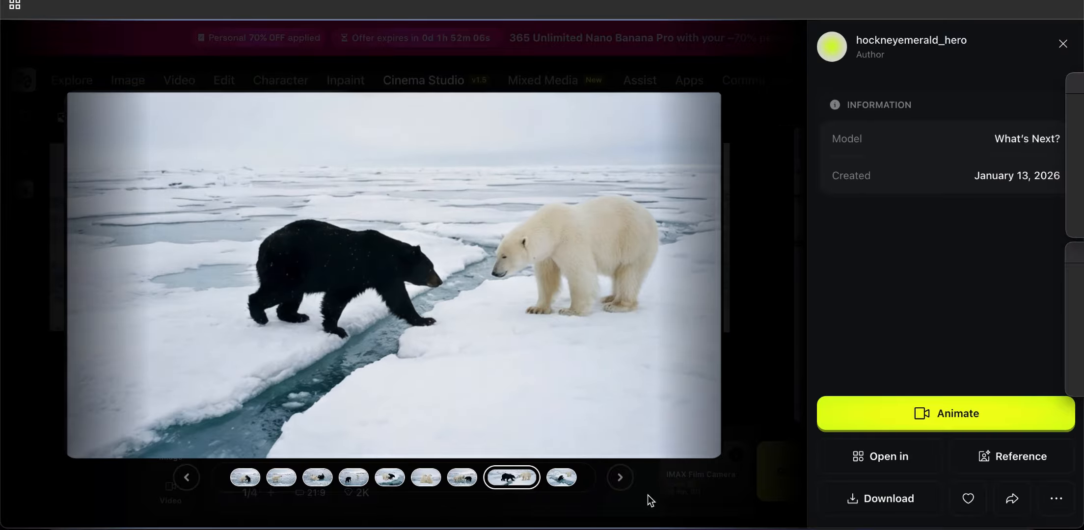
{"action": "key", "text": "Left"}
{"action": "key", "text": "Left"}
{"action": "key", "text": "Left"}
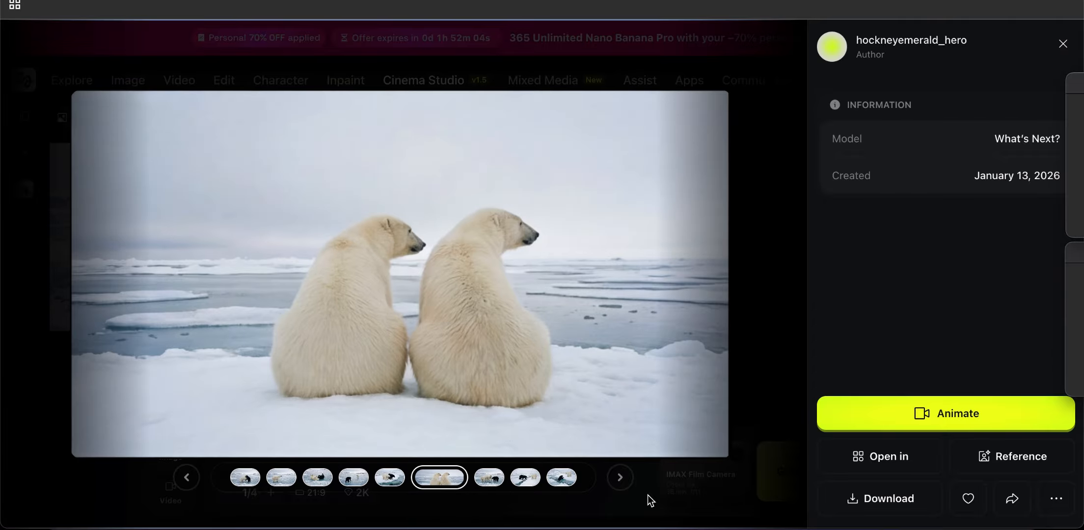
{"action": "key", "text": "Left"}
{"action": "key", "text": "Left"}
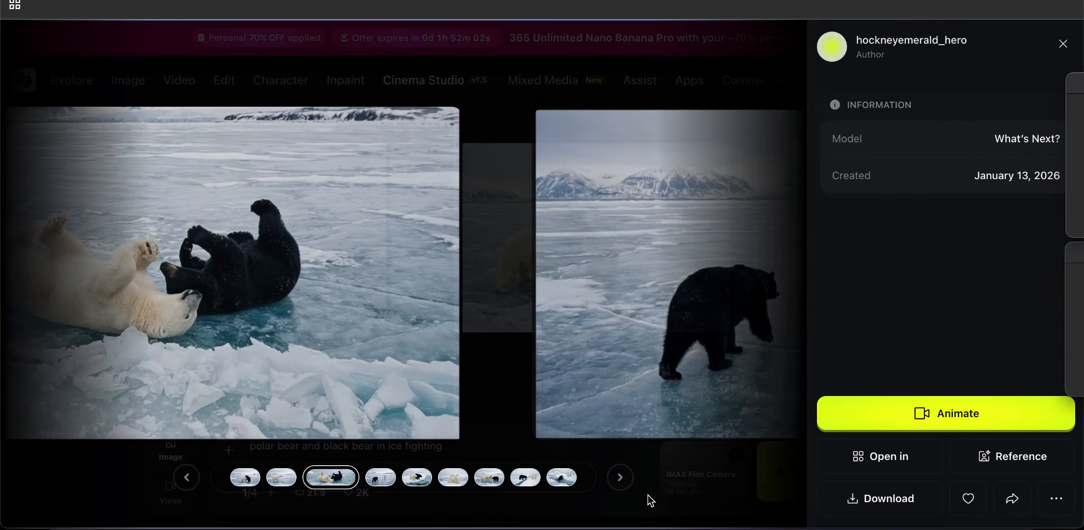
{"action": "key", "text": "Left"}
{"action": "key", "text": "Left"}
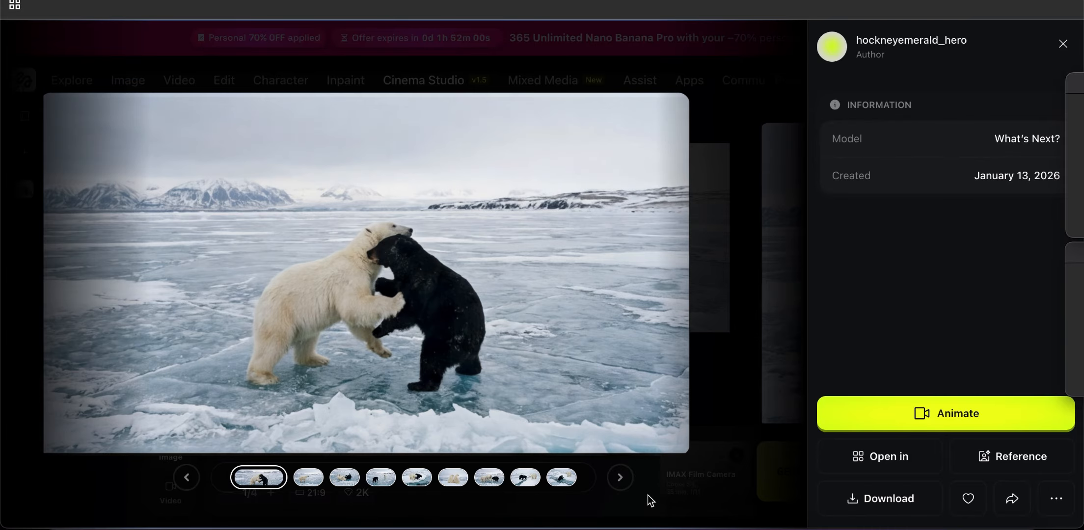
Step: Review the story order of the what's-next shots once more, forward to the final ones and back to the opening fight
{"action": "key", "text": "Right"}
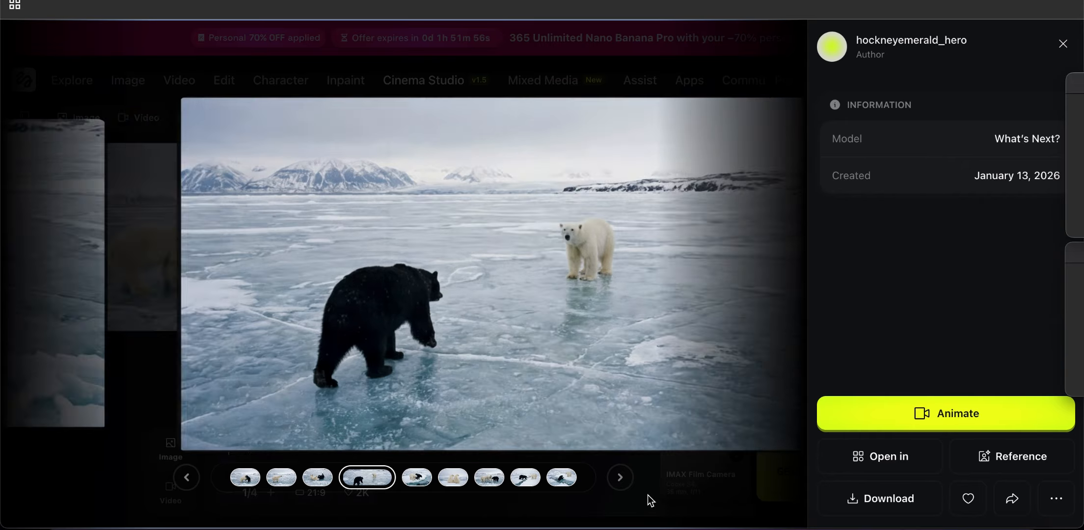
{"action": "key", "text": "Right"}
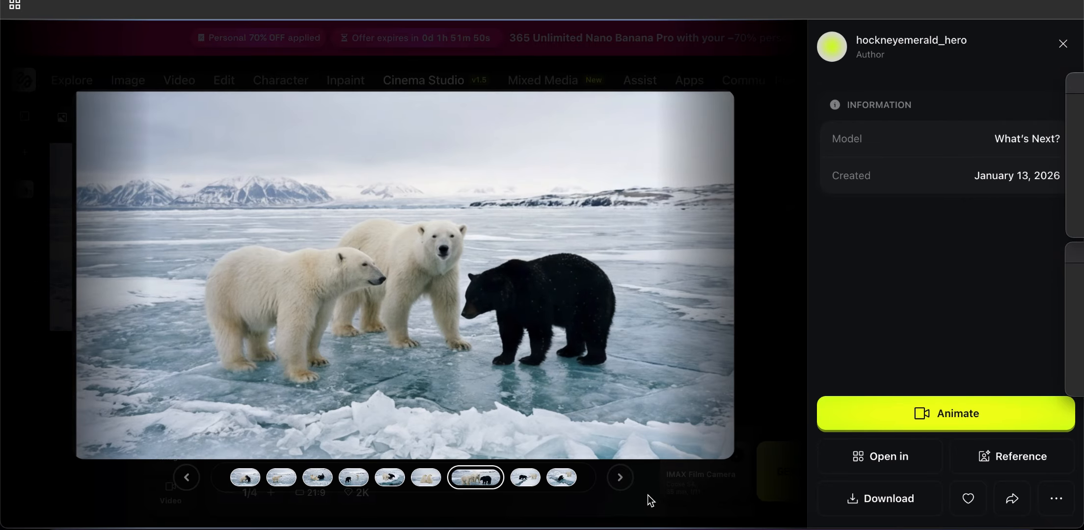
{"action": "key", "text": "Right"}
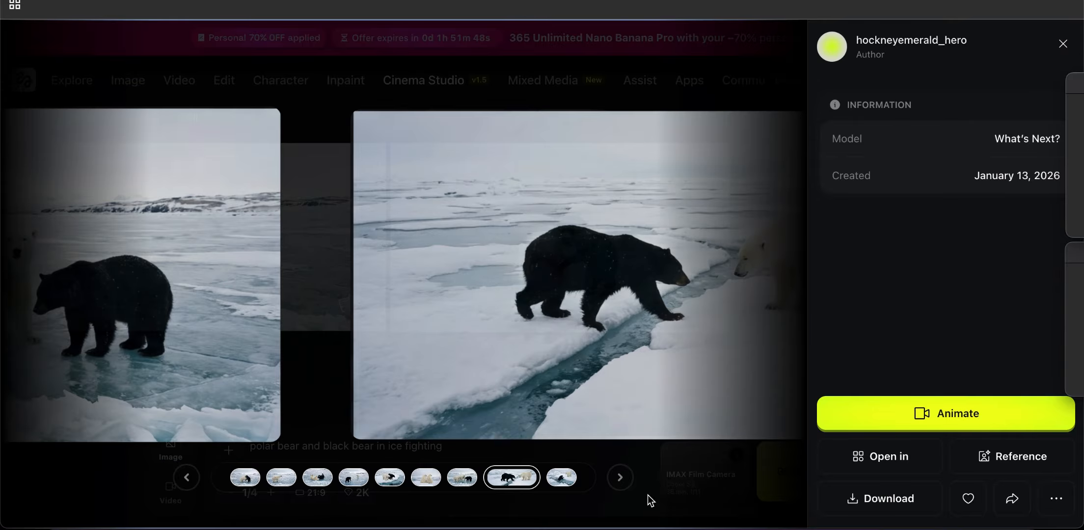
{"action": "key", "text": "Right"}
{"action": "key", "text": "Left"}
{"action": "key", "text": "Left"}
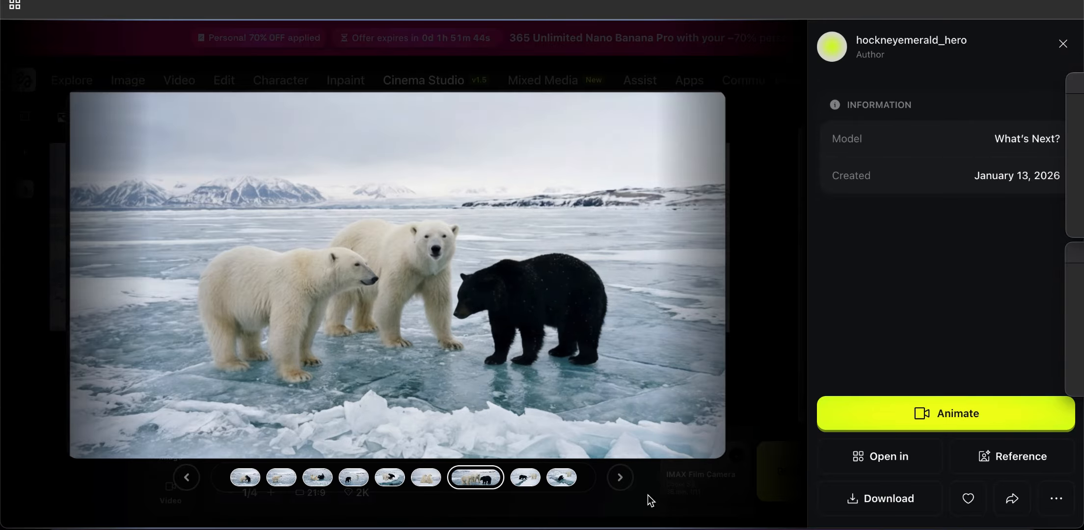
{"action": "key", "text": "Left"}
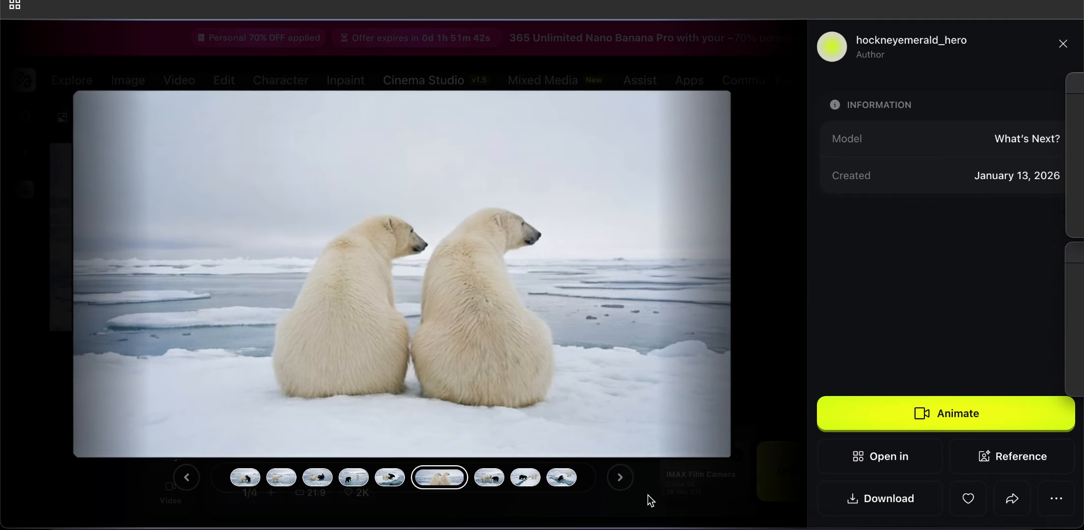
{"action": "key", "text": "Left"}
{"action": "key", "text": "Left"}
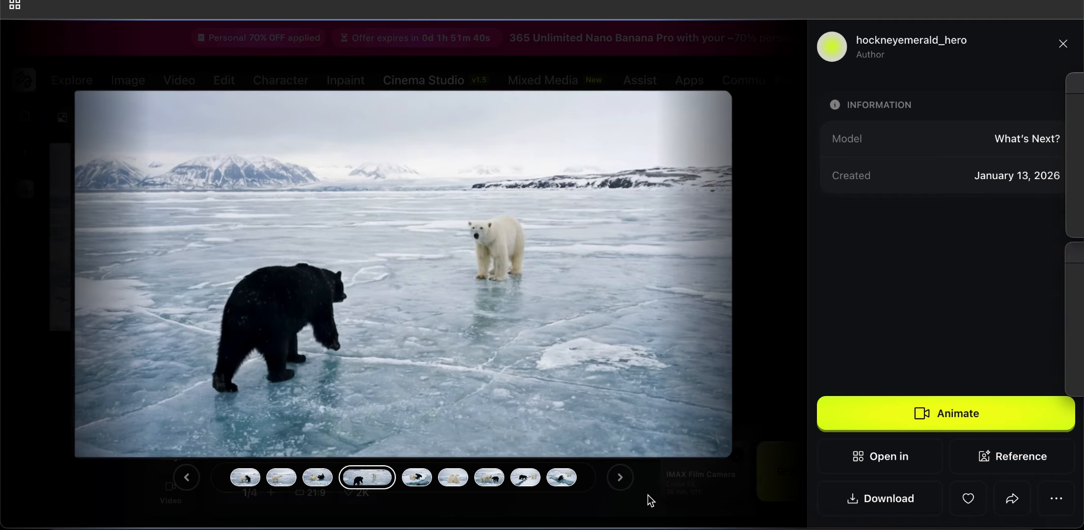
{"action": "key", "text": "Left"}
{"action": "key", "text": "Left"}
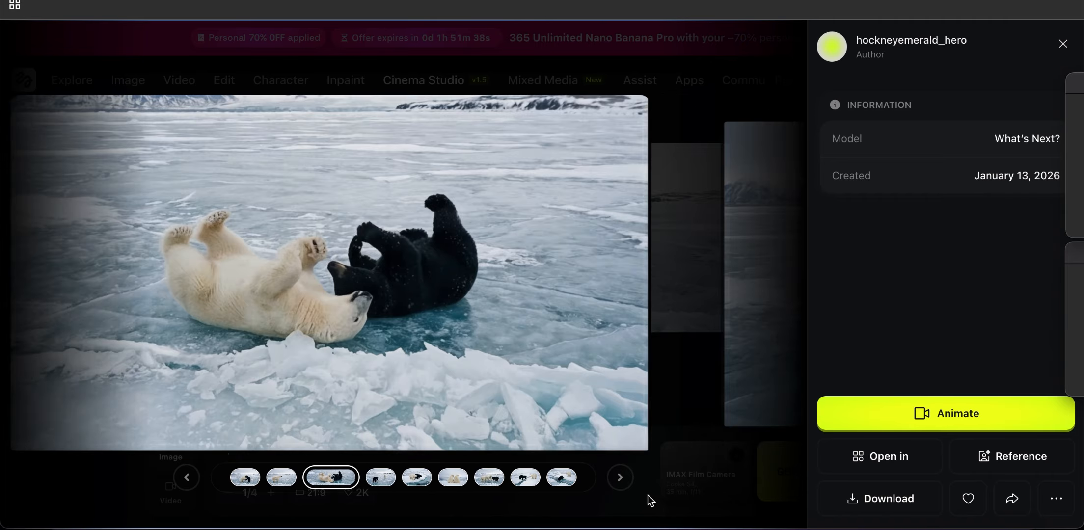
{"action": "key", "text": "Left"}
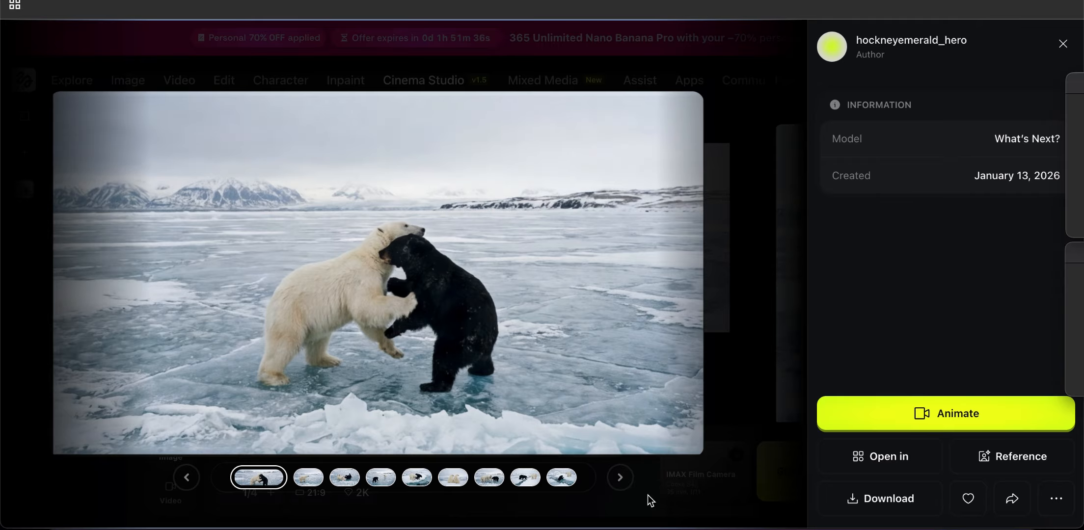